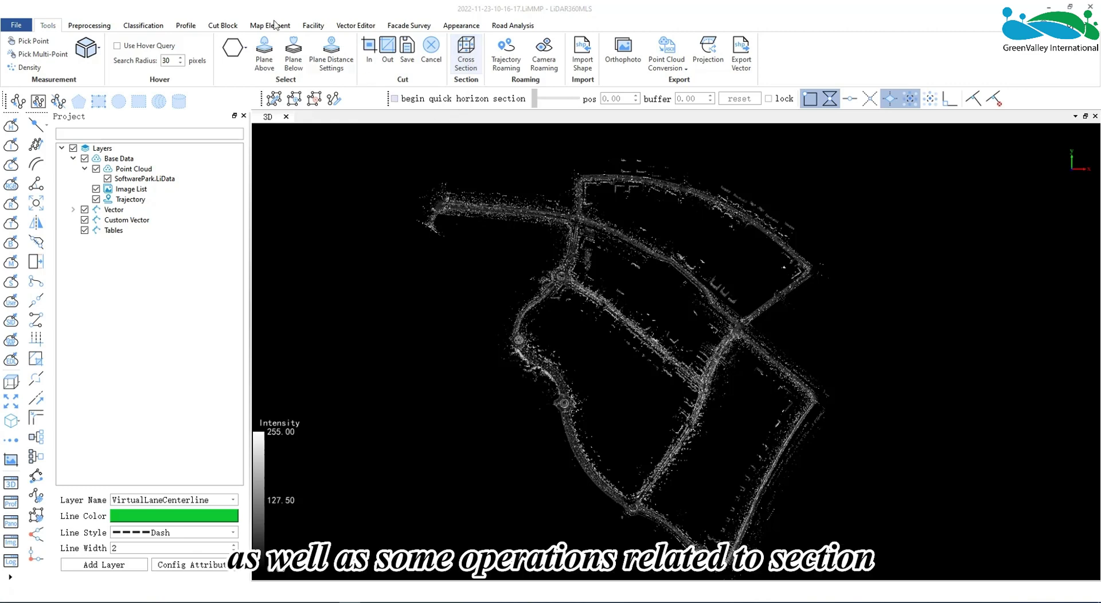
Query the attributes of a single point on the zebra crossing beside the road intersection.
click(190, 27)
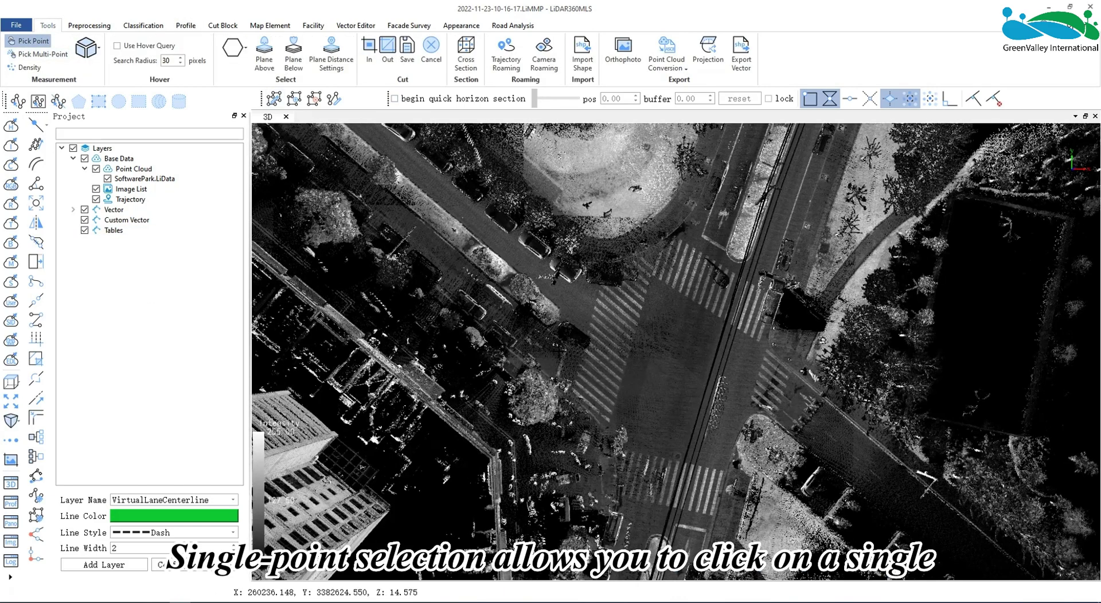
click(608, 317)
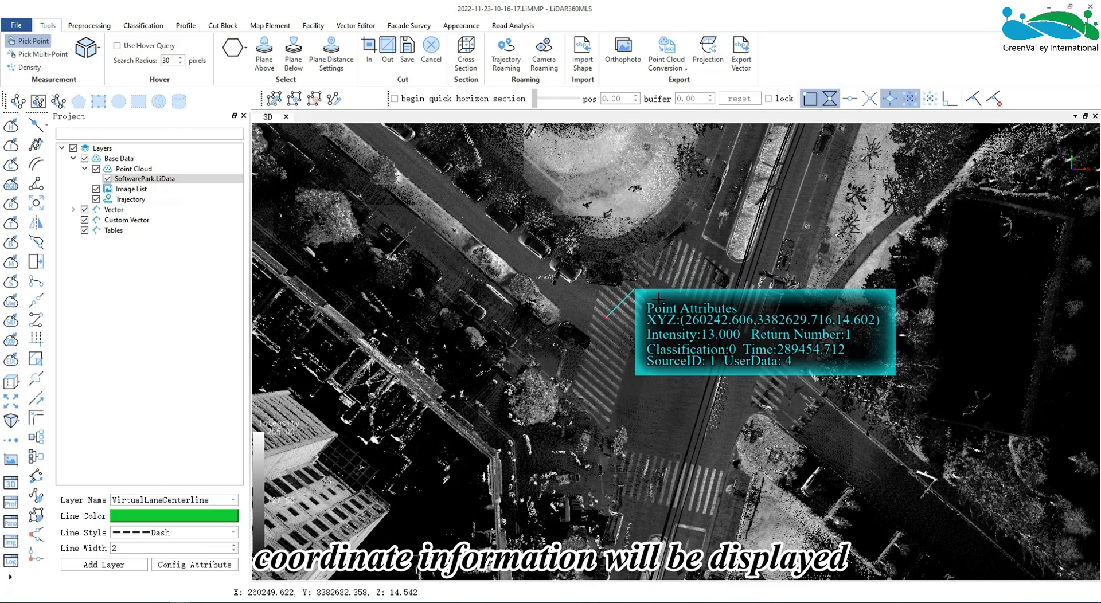
Pick eight points spread around the road intersection with the multi-point picking tool.
click(43, 54)
click(468, 268)
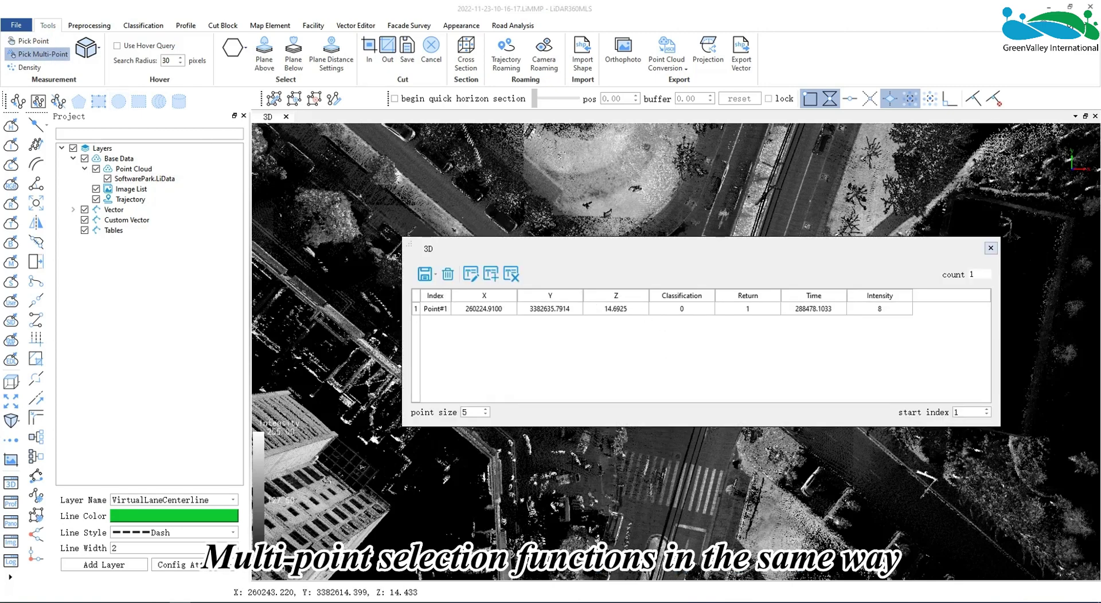
click(542, 475)
click(701, 477)
click(606, 536)
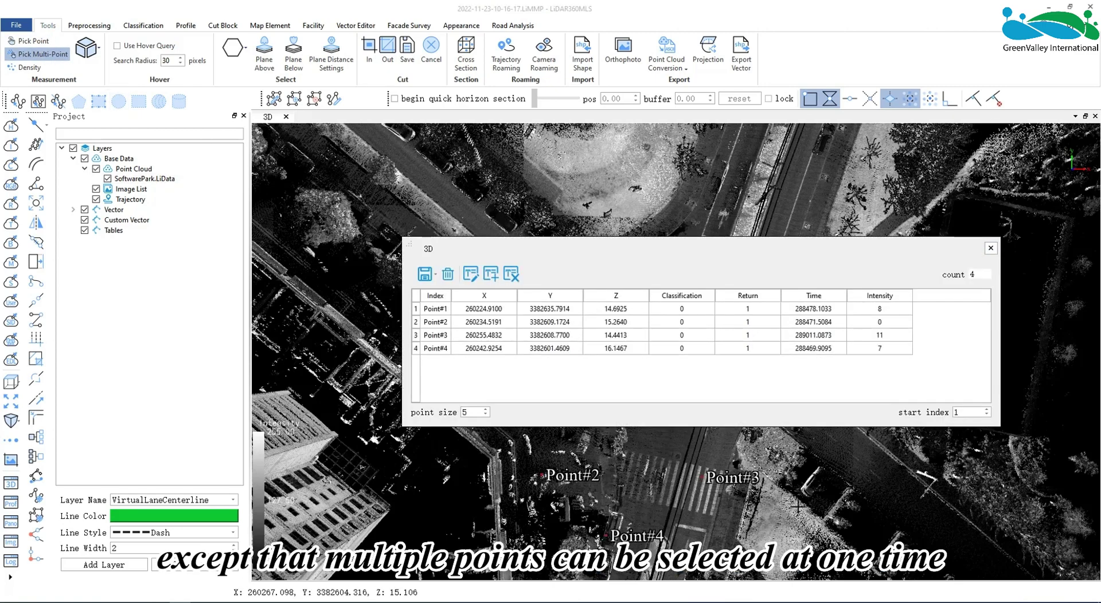
click(787, 511)
click(505, 486)
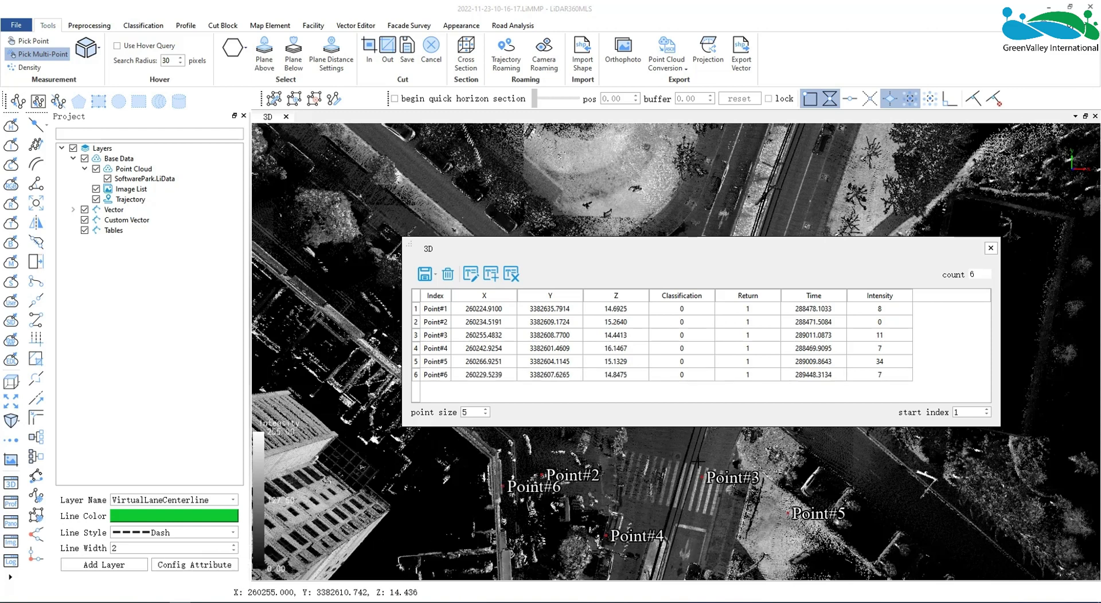
click(697, 461)
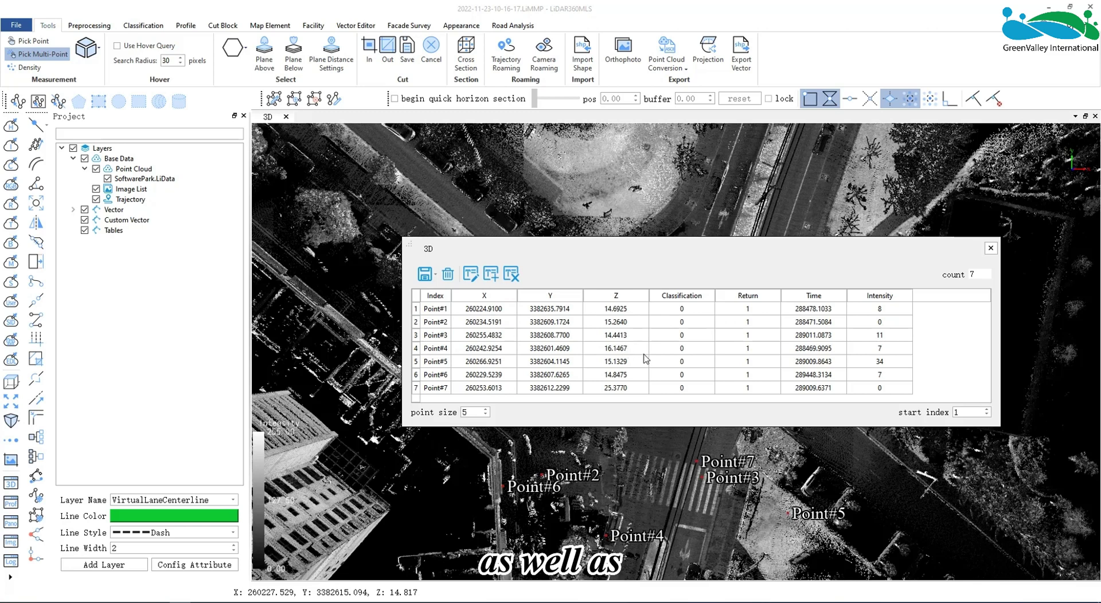
click(617, 509)
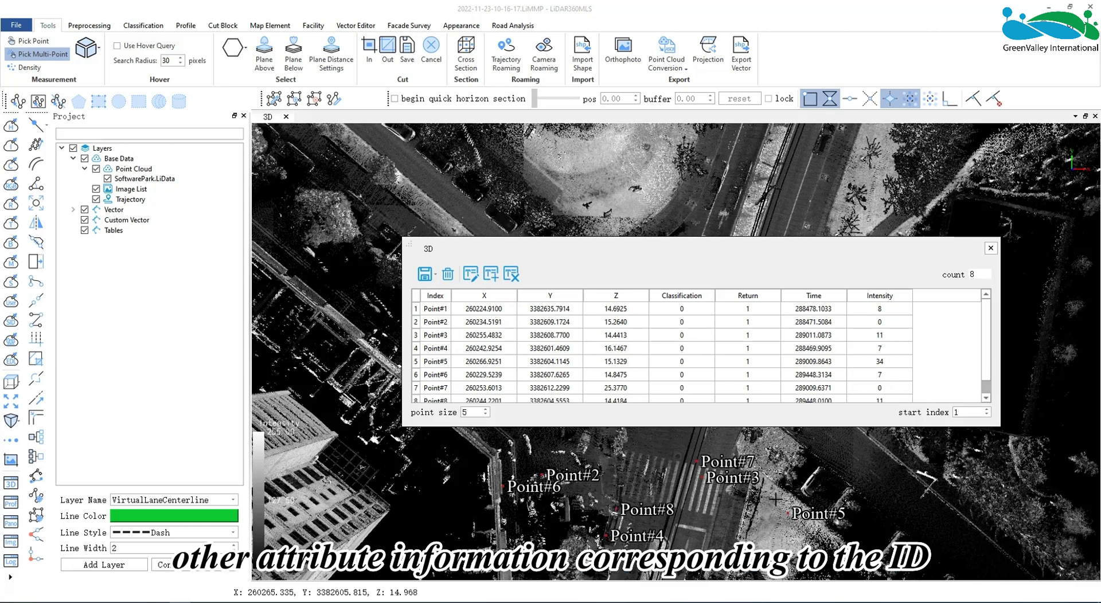
Export the picked points to picking_list.txt, leaving out the X and Intensity attributes.
click(436, 275)
click(443, 308)
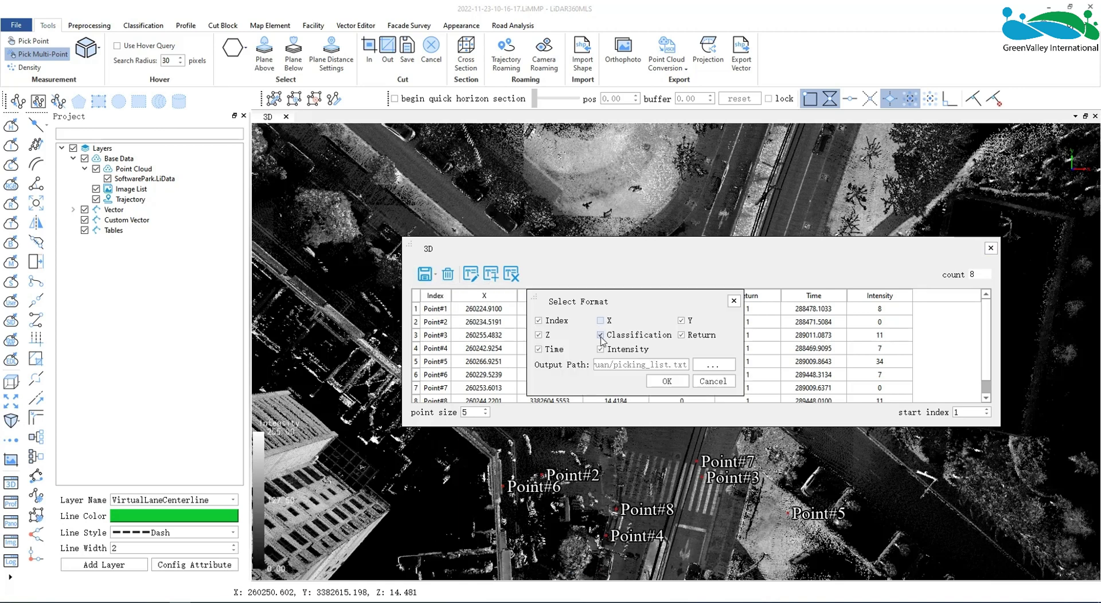
click(601, 336)
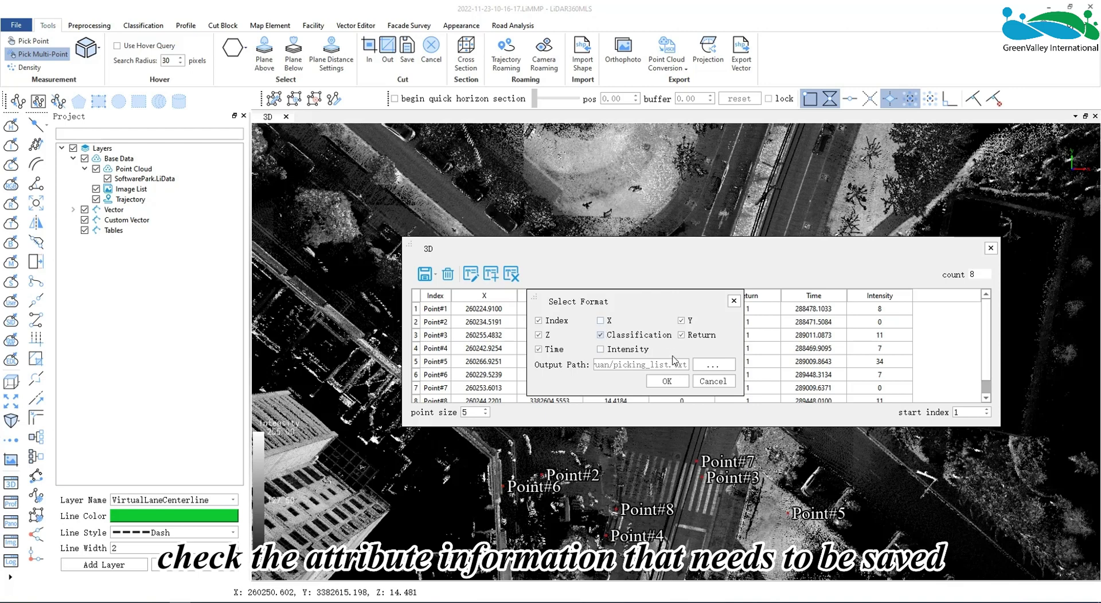
click(667, 382)
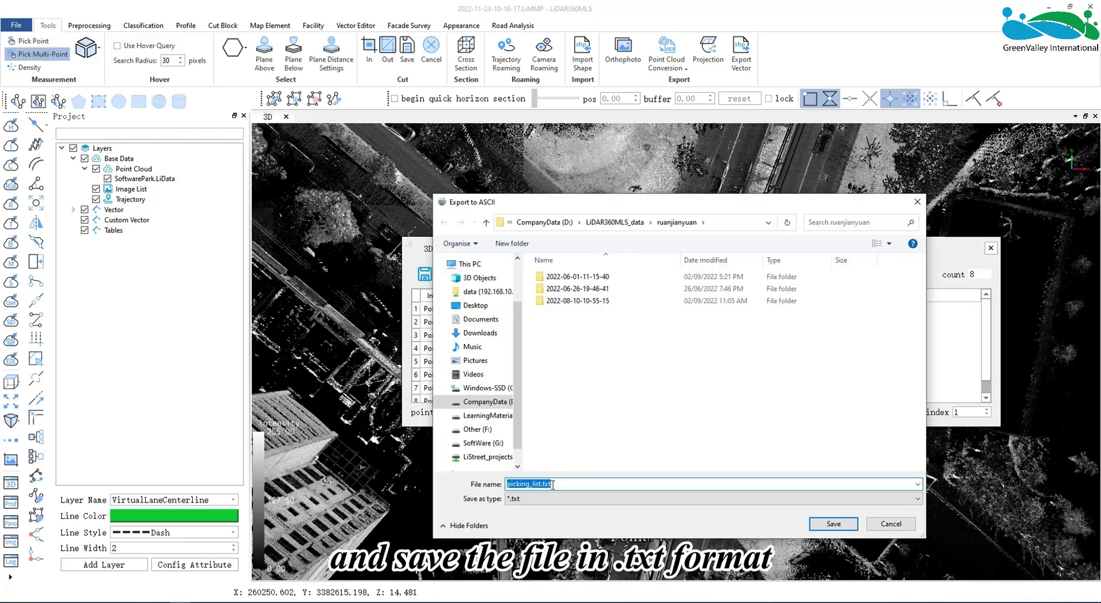
click(833, 524)
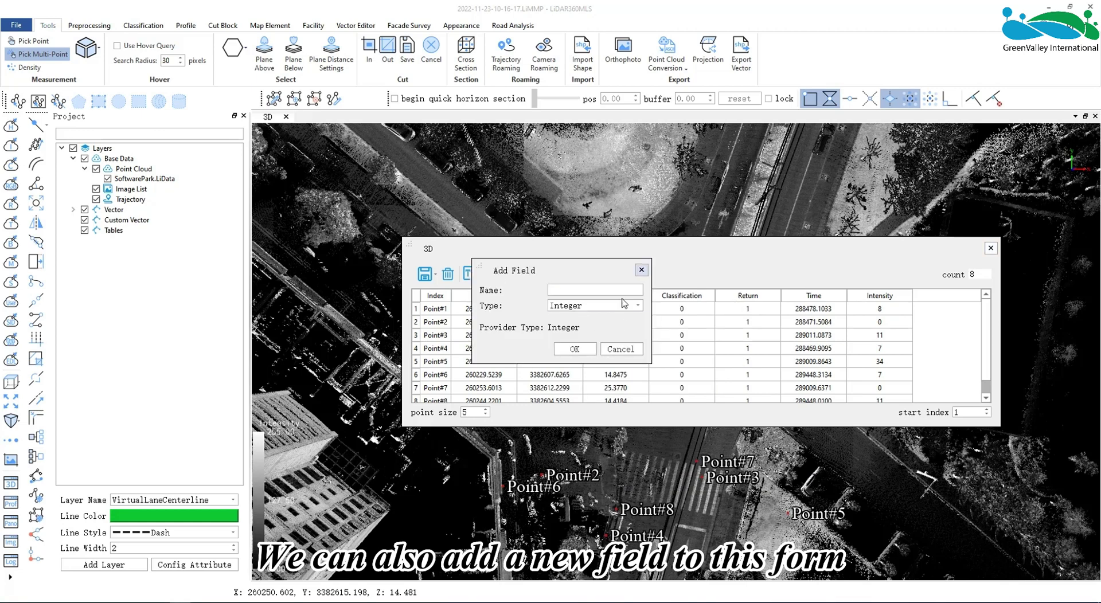
Add an Integer field named "long" to the picked point table.
click(618, 293)
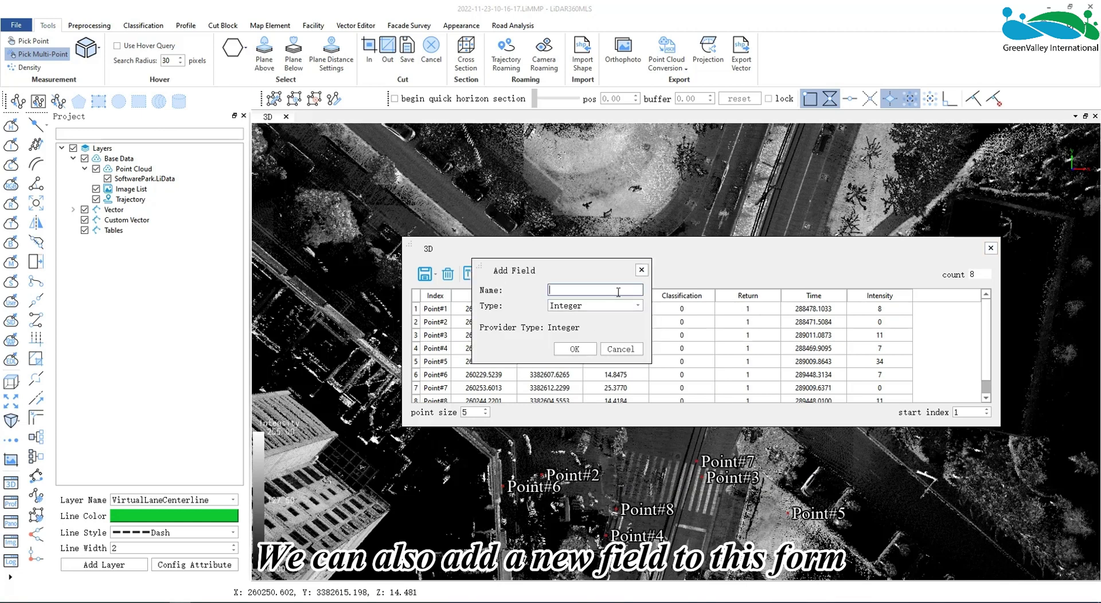
text(long)
key(Return)
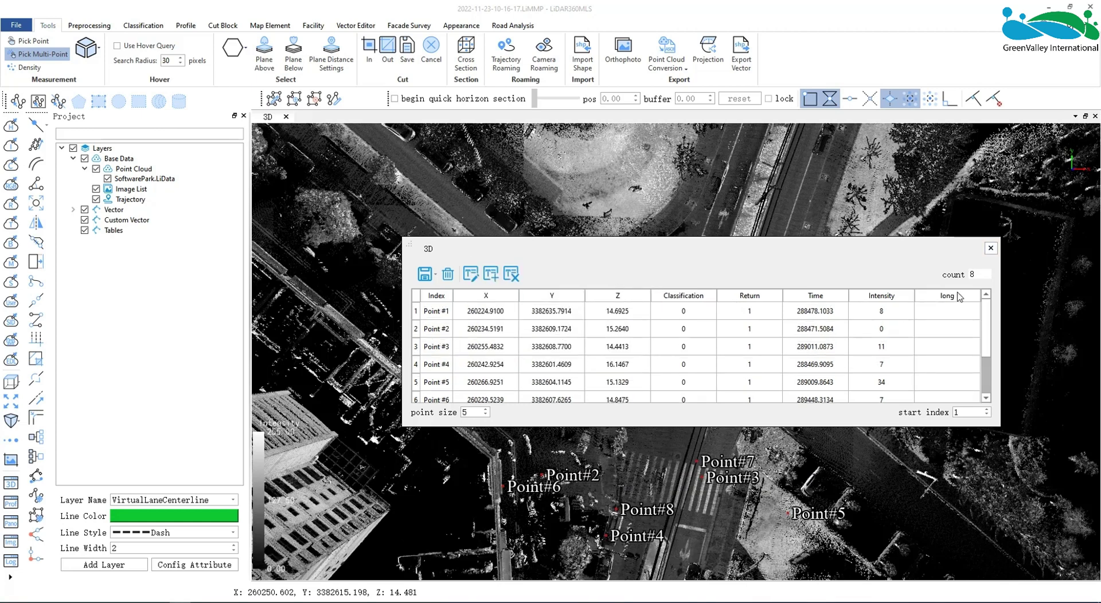
Set the "long" value of Point #1 to 15 and close the point table without saving the pick result.
click(471, 275)
click(949, 311)
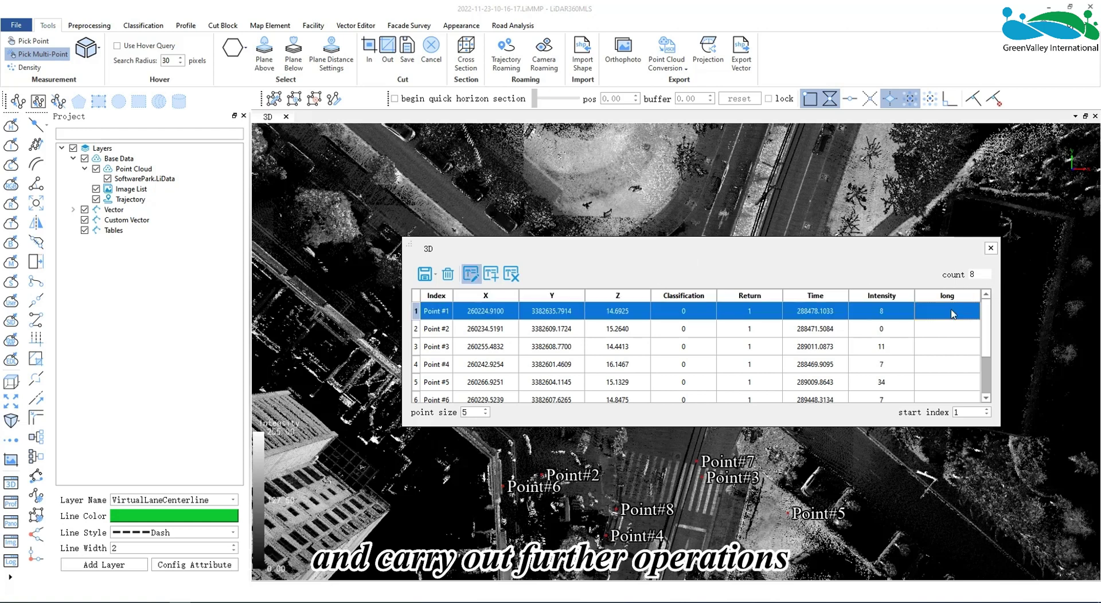
click(950, 311)
text(15)
key(Return)
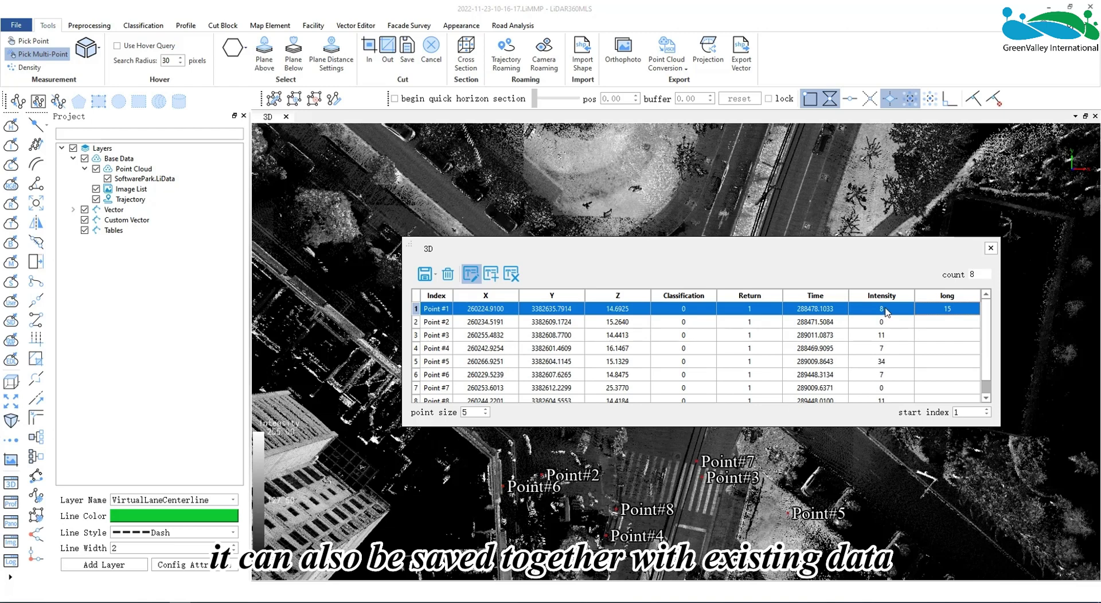
click(990, 248)
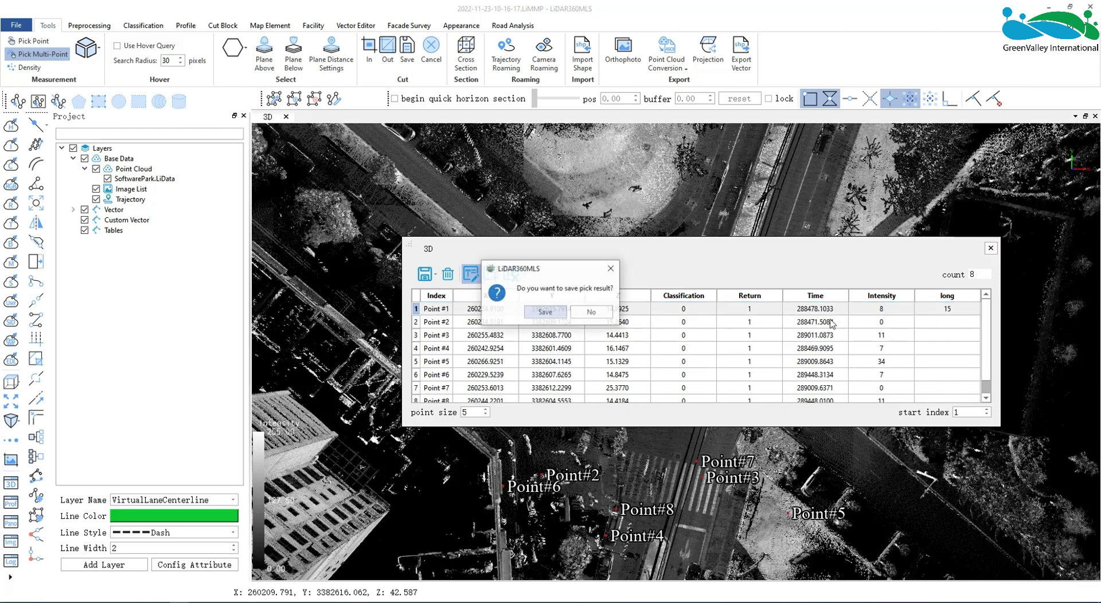
click(590, 312)
Measure the point density inside a 10 m wide frame placed on the road intersection.
click(25, 67)
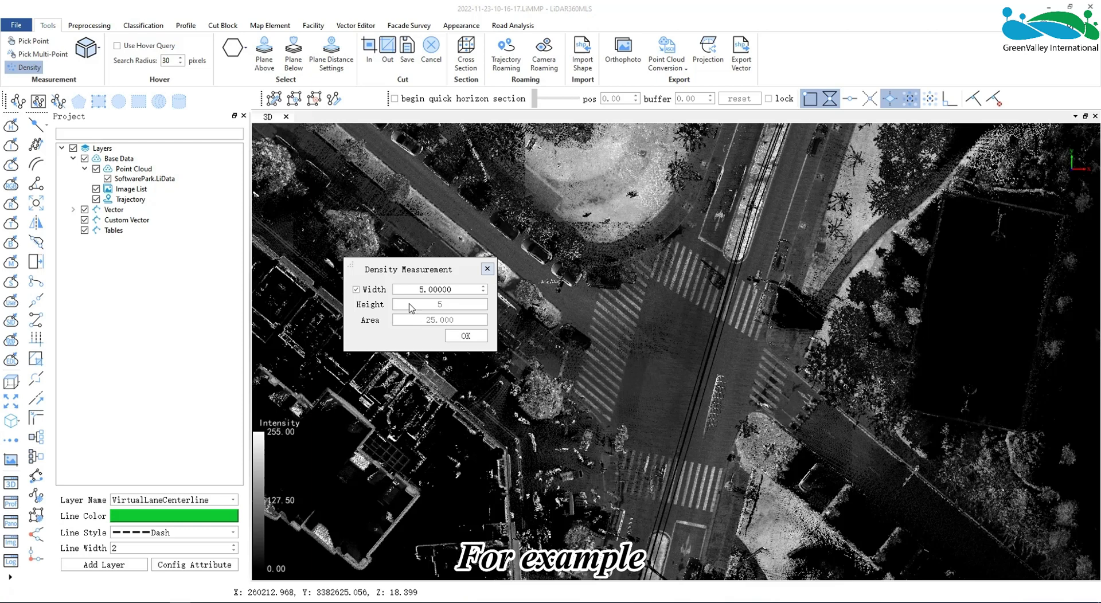
drag(459, 289, 378, 291)
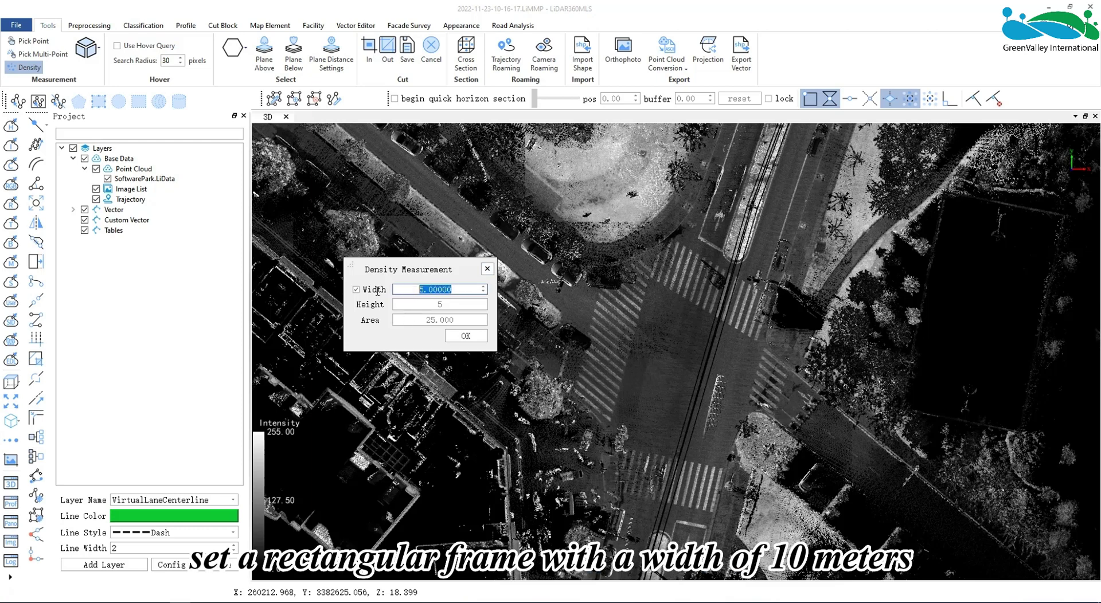
text(10)
key(Return)
click(621, 345)
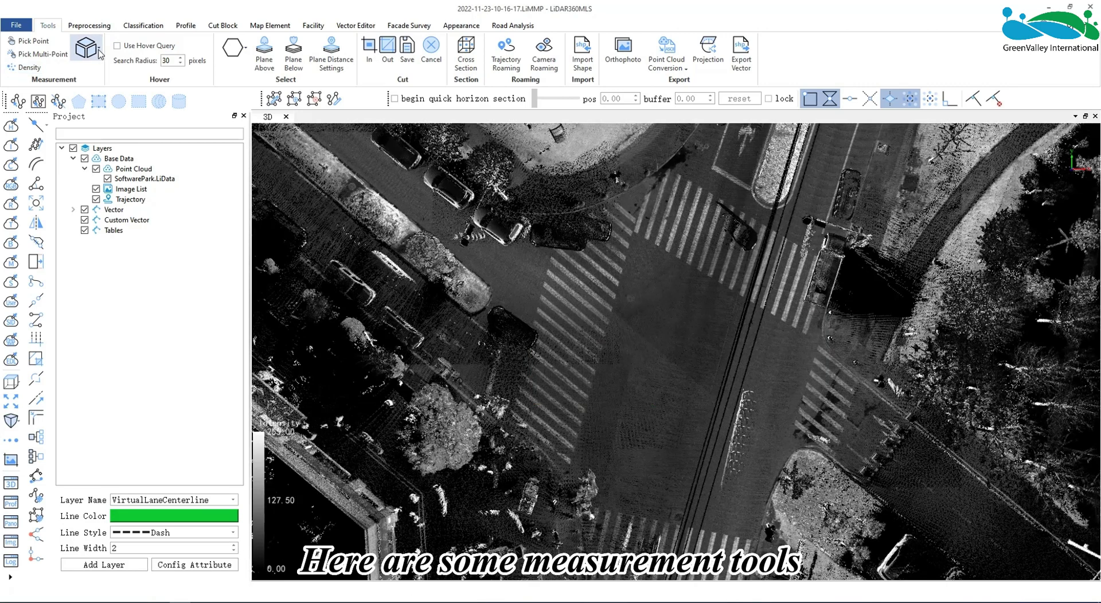
Measure the length of the zebra crossing's lower edge through three points, then turn the length measurement off.
click(99, 53)
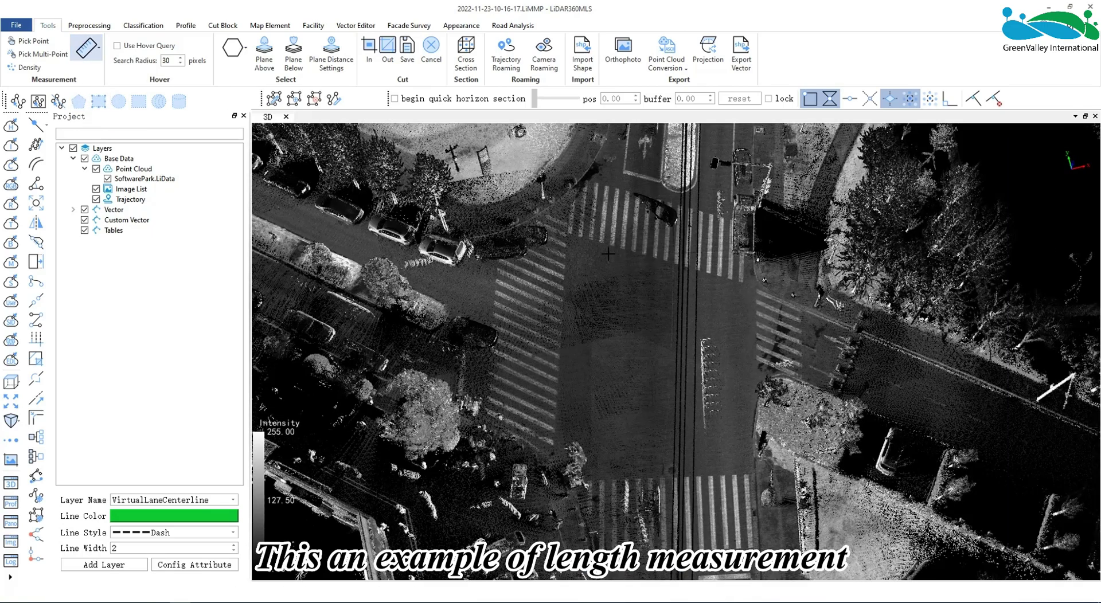
drag(579, 246, 610, 264)
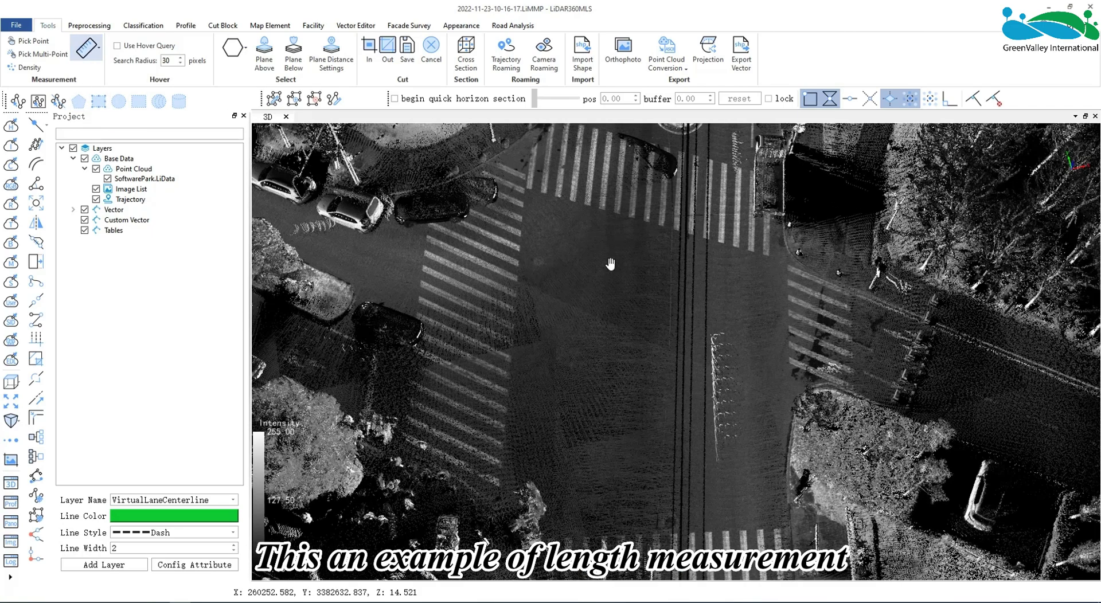
scroll(611, 264, up, 3)
click(423, 256)
click(574, 302)
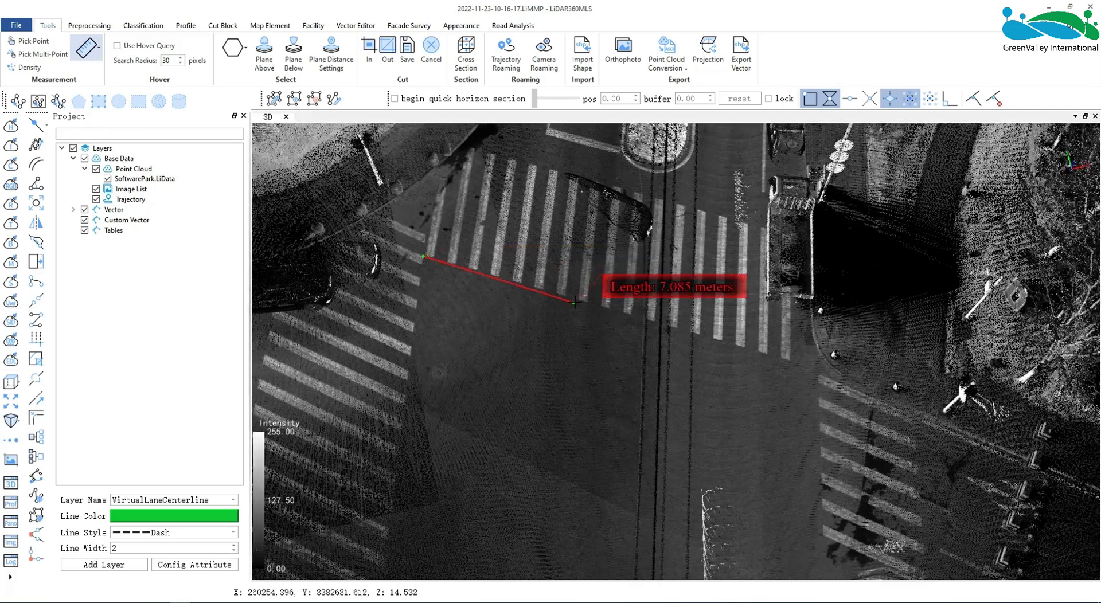
click(583, 300)
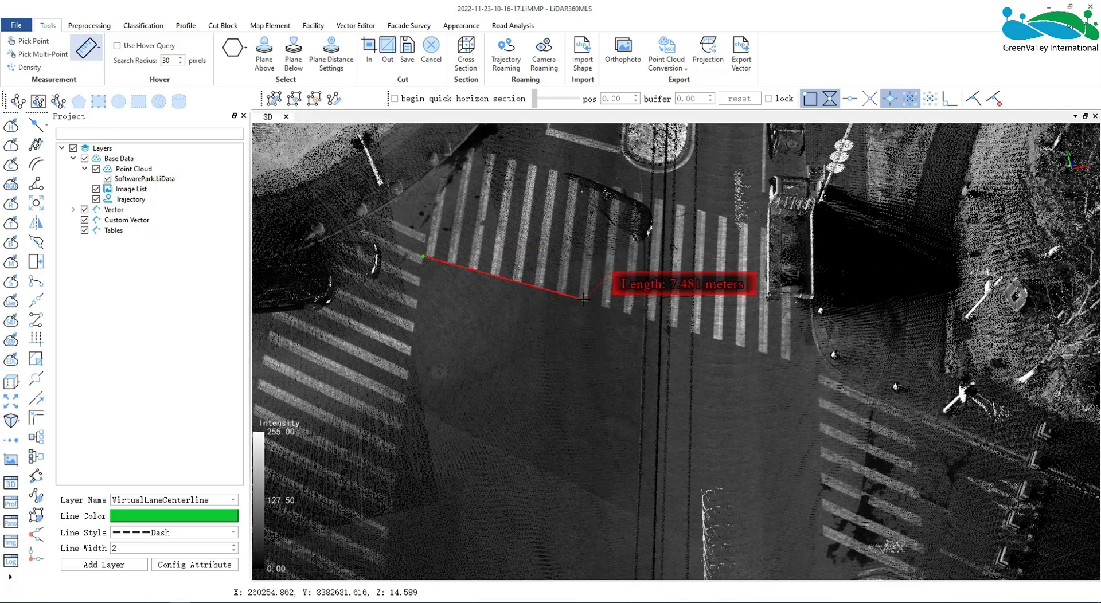
double_click(790, 360)
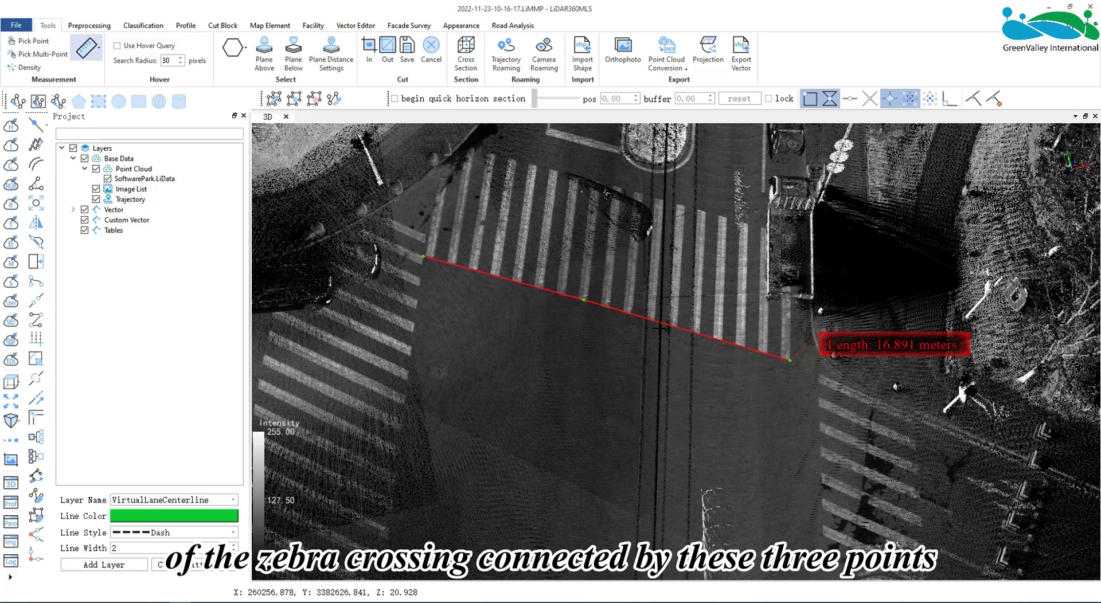
scroll(361, 327, down, 1)
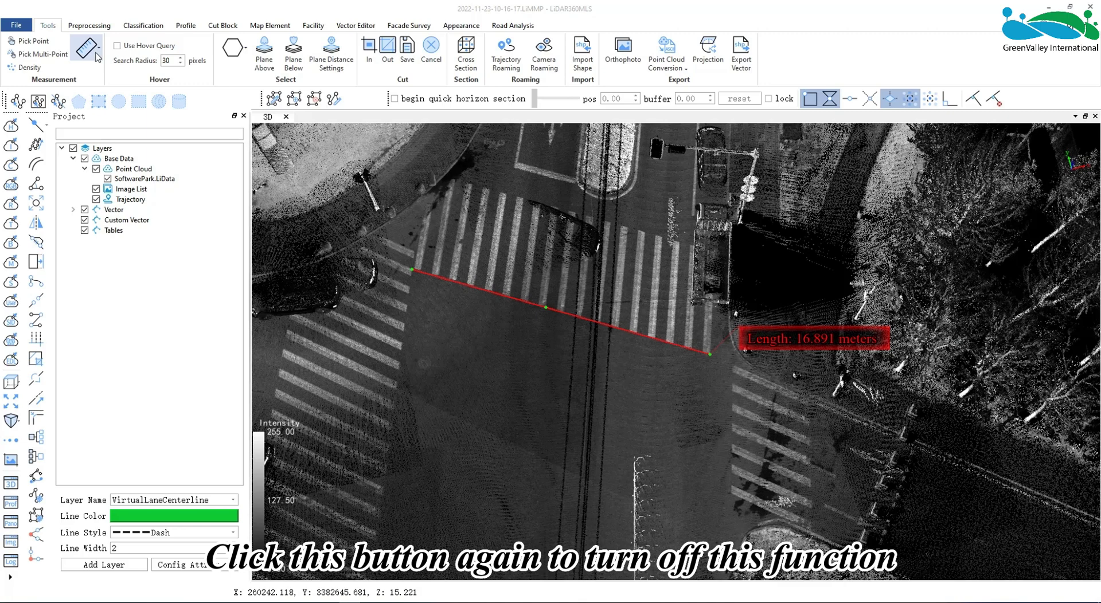
click(98, 57)
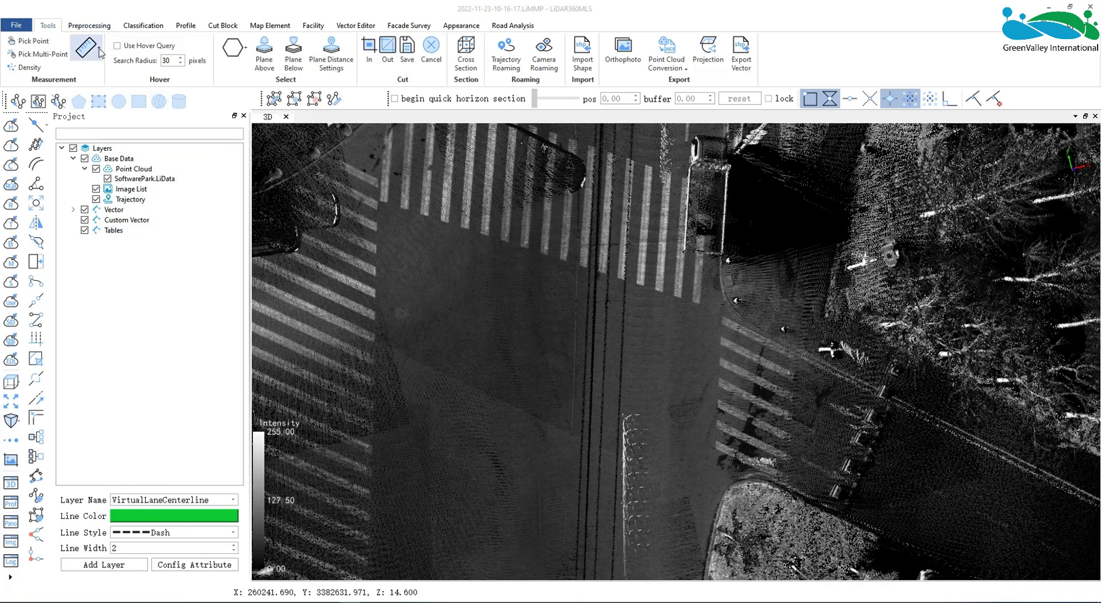
Measure the area of the smaller zebra crossing next to the planted corner by marking its corners.
click(98, 47)
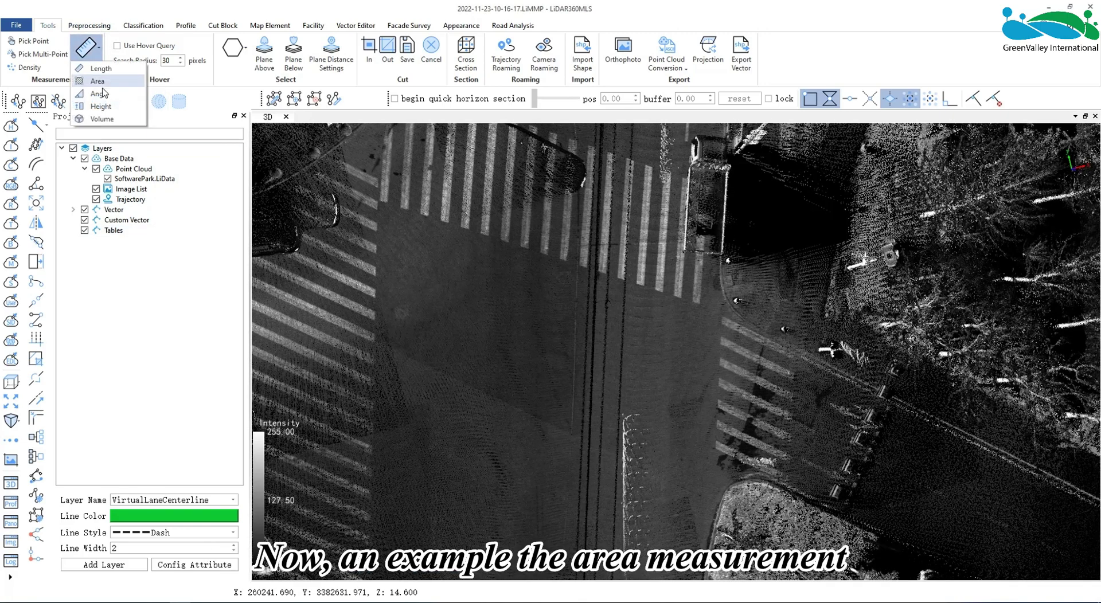
click(97, 81)
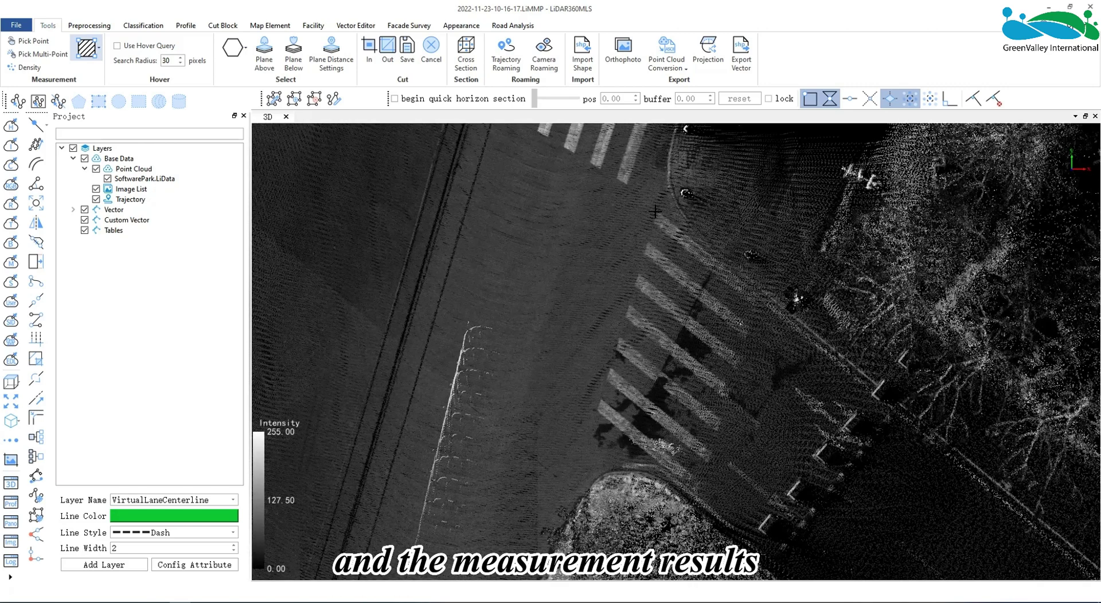
click(655, 213)
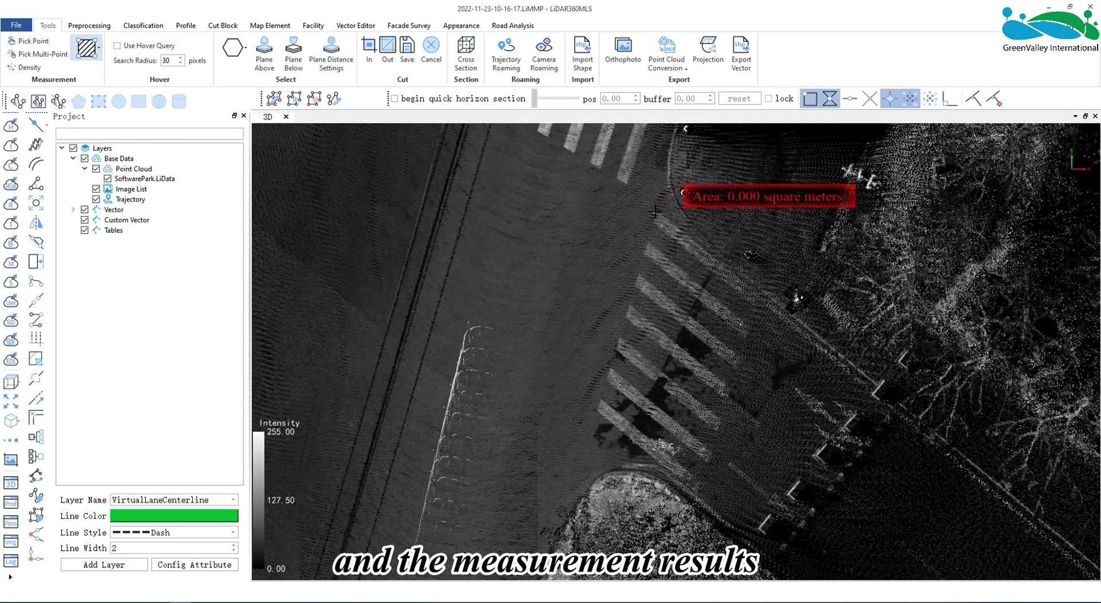
click(598, 412)
click(697, 494)
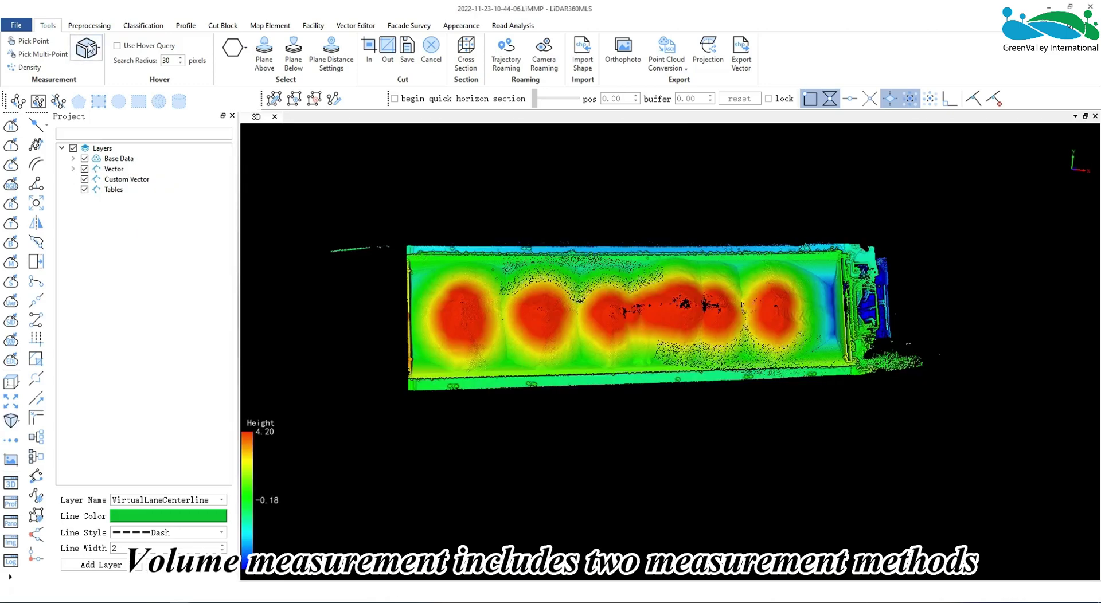
Start a volume measurement and manually outline the ship's cargo area with four points at its corners.
click(87, 49)
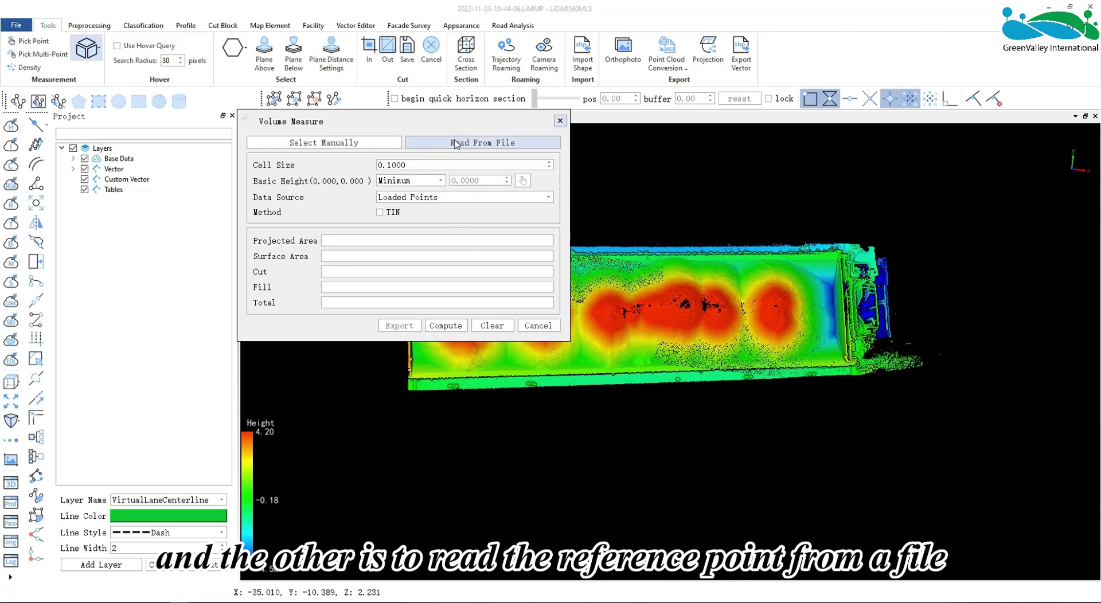
click(323, 143)
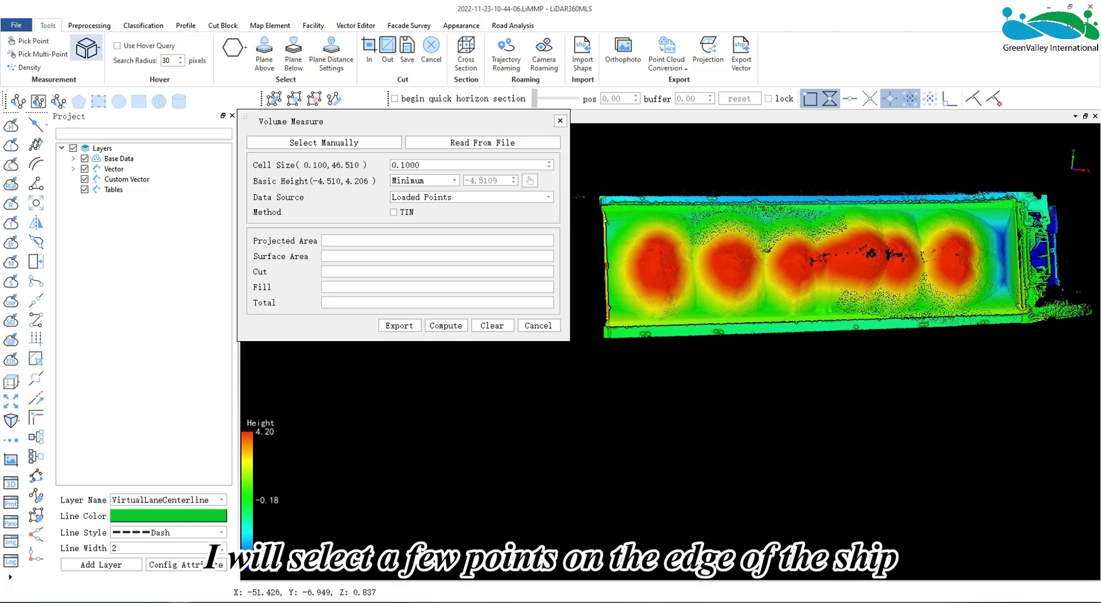
click(603, 204)
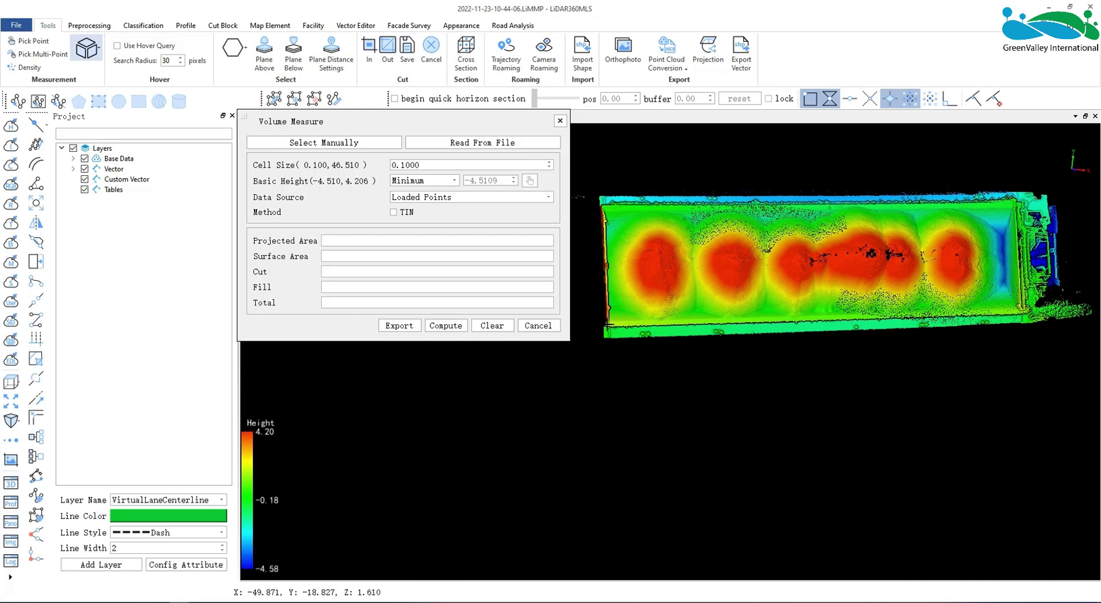
click(607, 325)
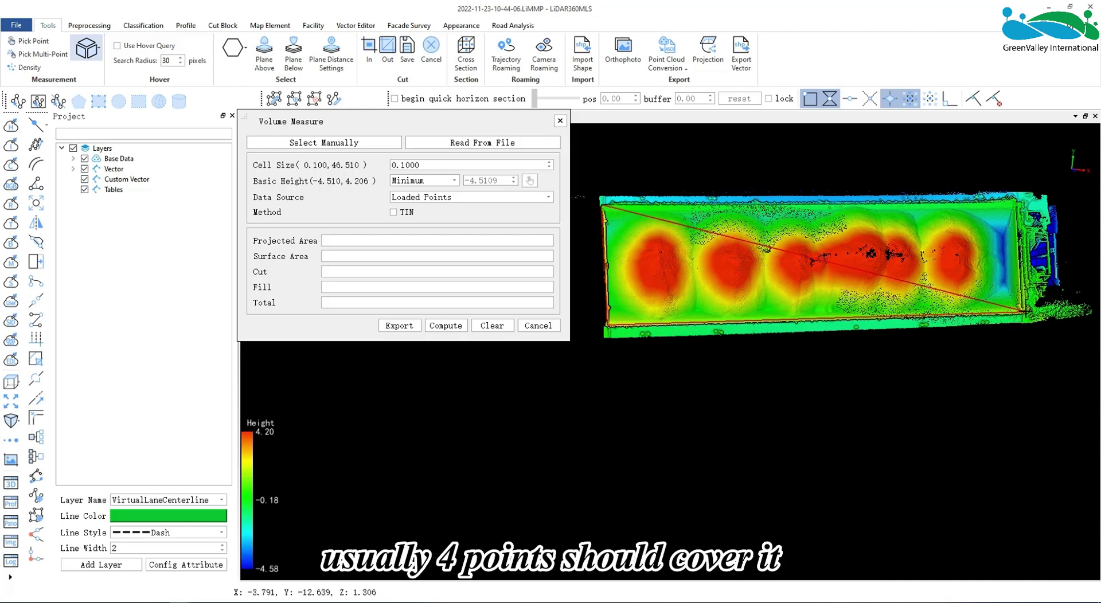
click(1027, 197)
right_click(1027, 197)
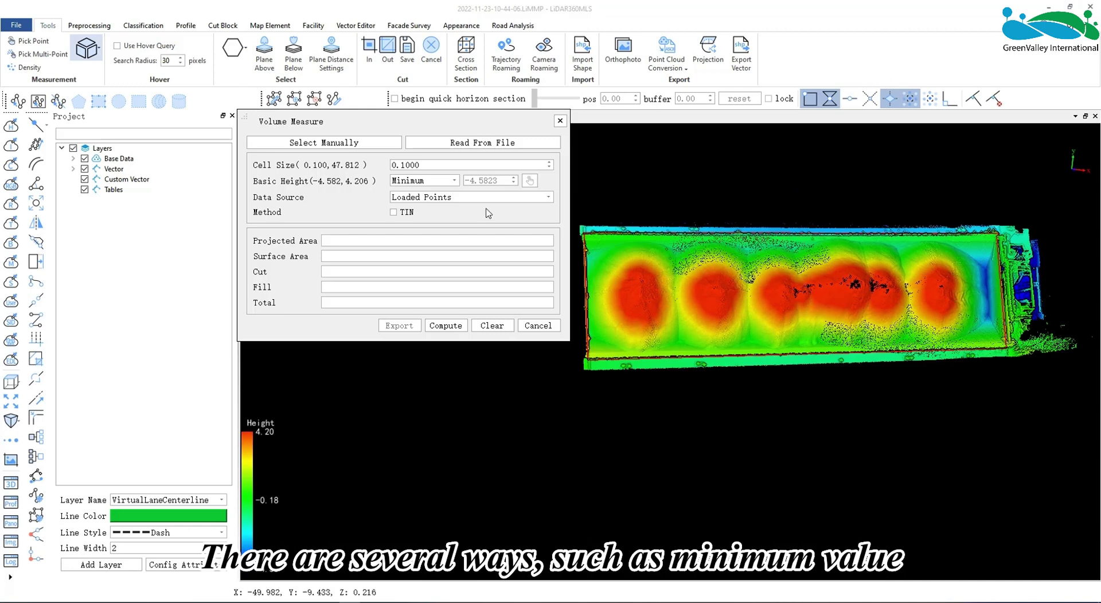
Compute the volume of the outlined ship cargo area using the Minimum base height, then inspect the computed model on the point cloud.
click(425, 180)
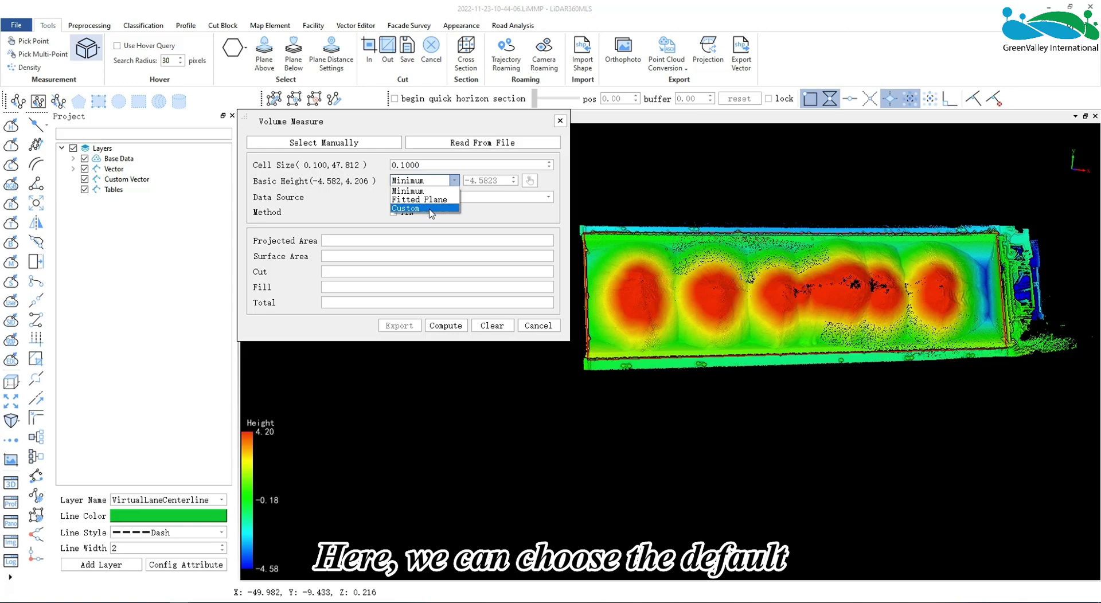
click(437, 191)
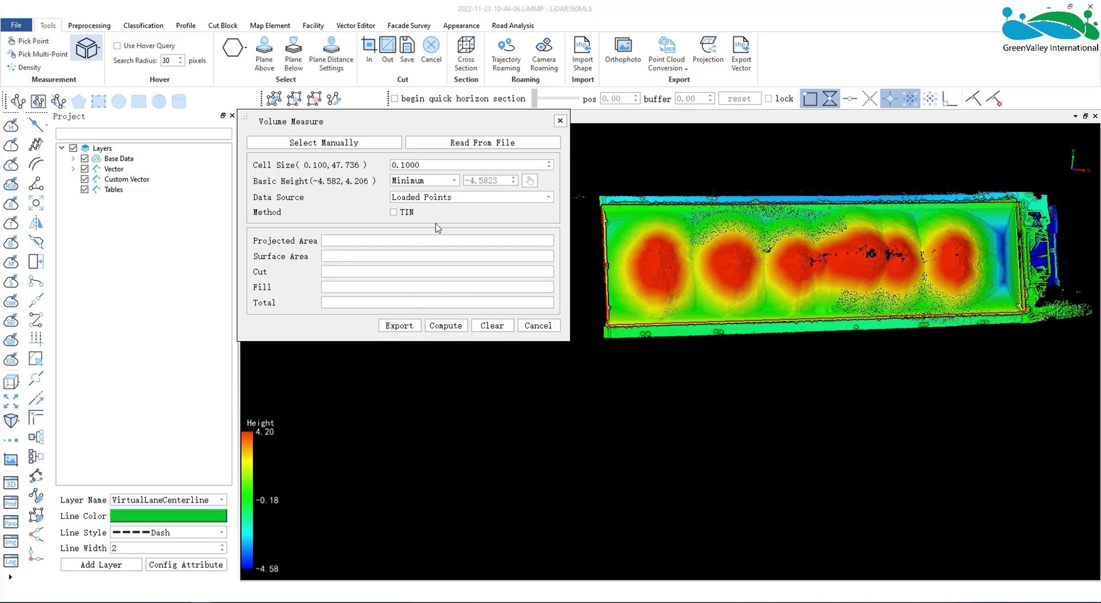
click(449, 327)
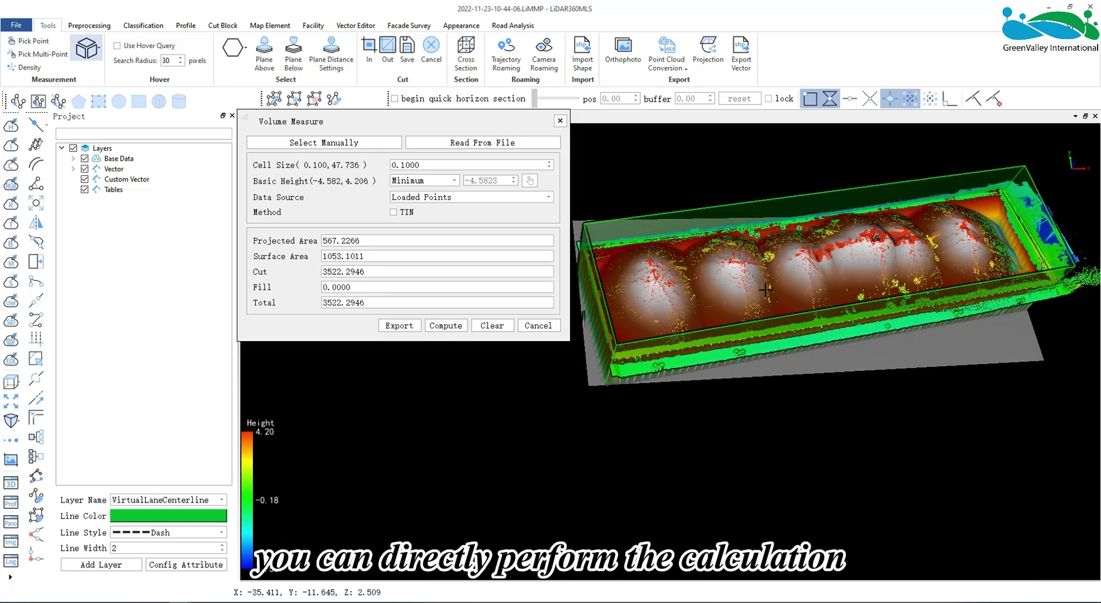
drag(766, 290, 831, 309)
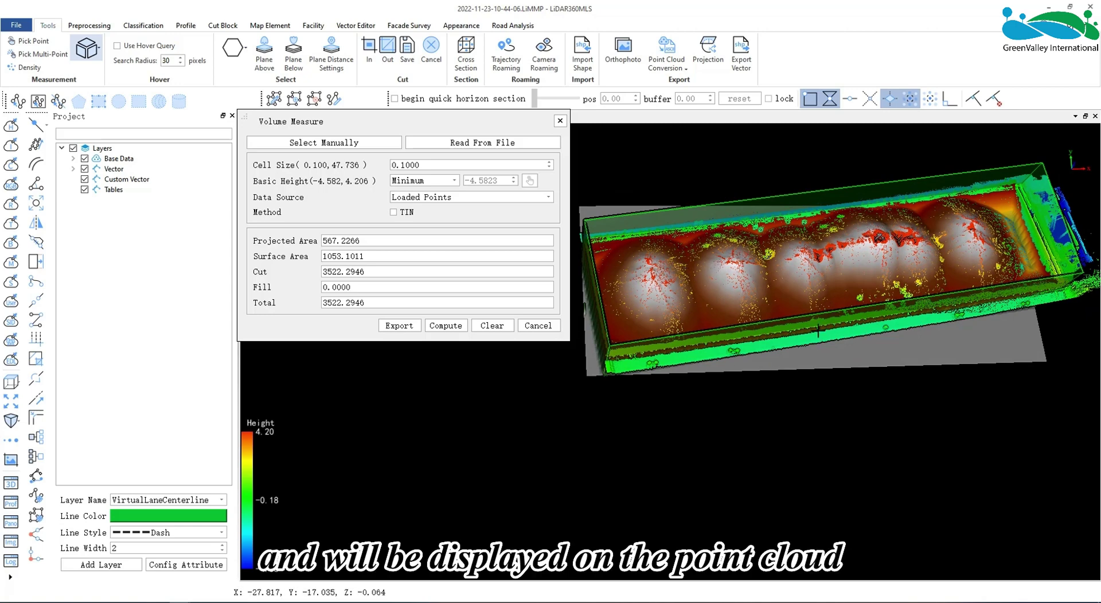
drag(785, 243, 787, 259)
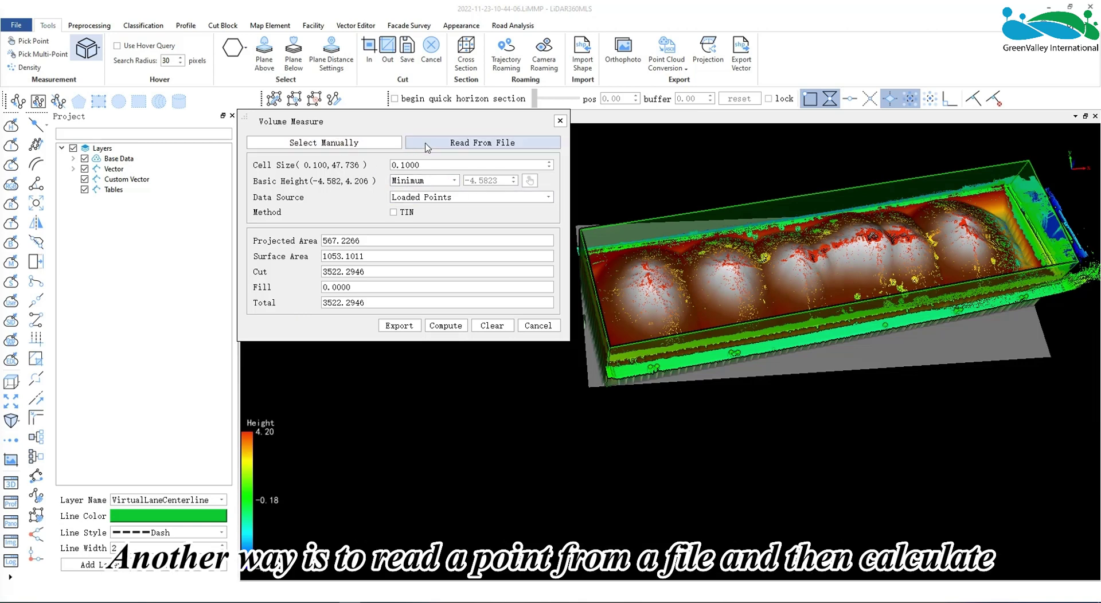
Load the measurement polygon from the file geotag.txt and compute the volume inside it.
click(478, 143)
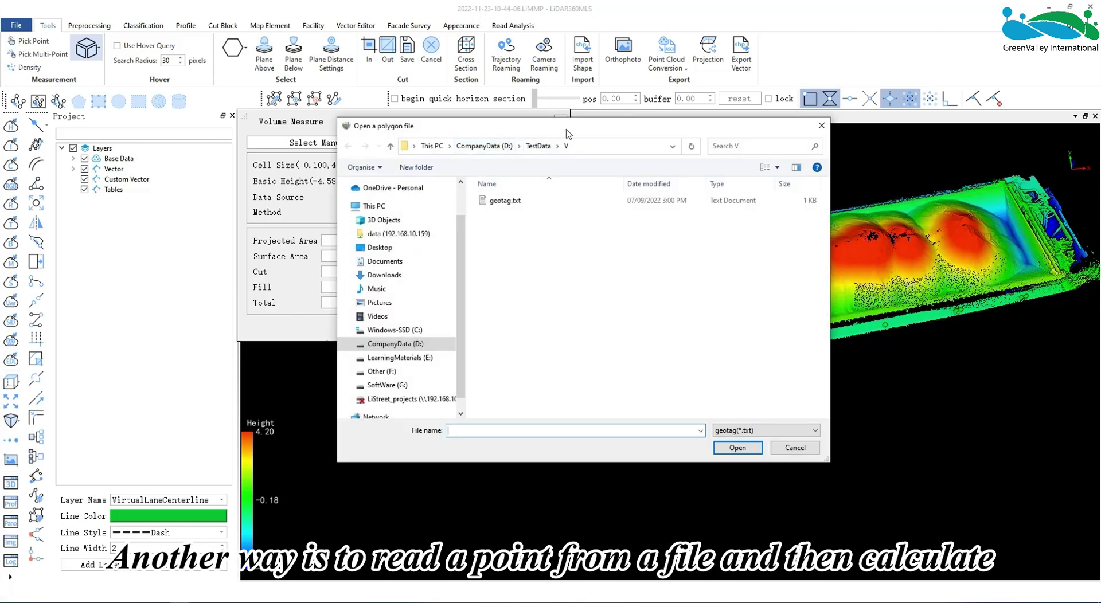
click(559, 200)
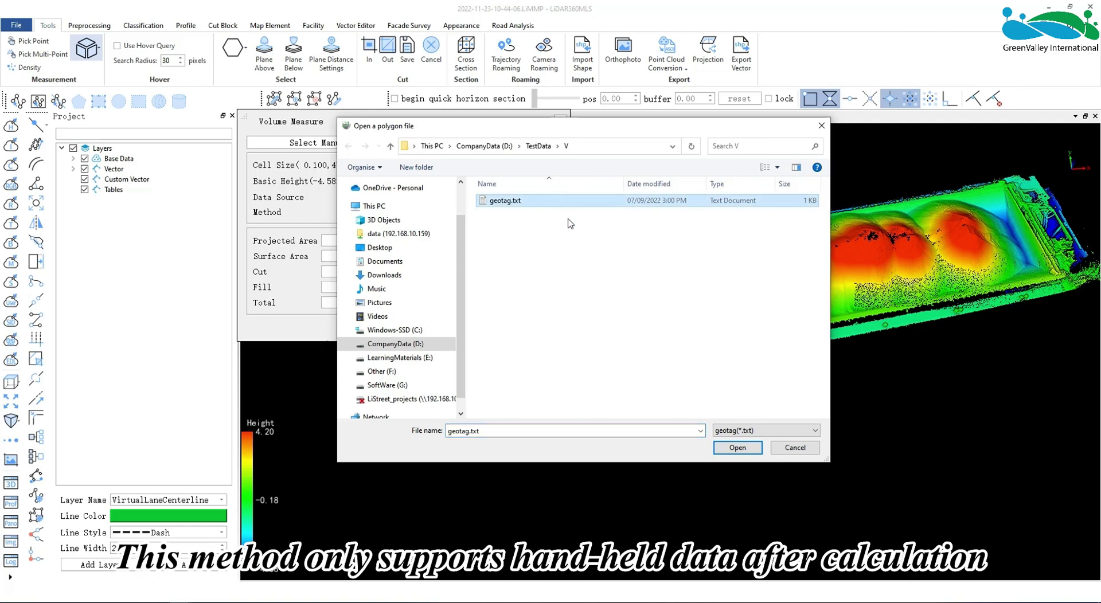
click(589, 251)
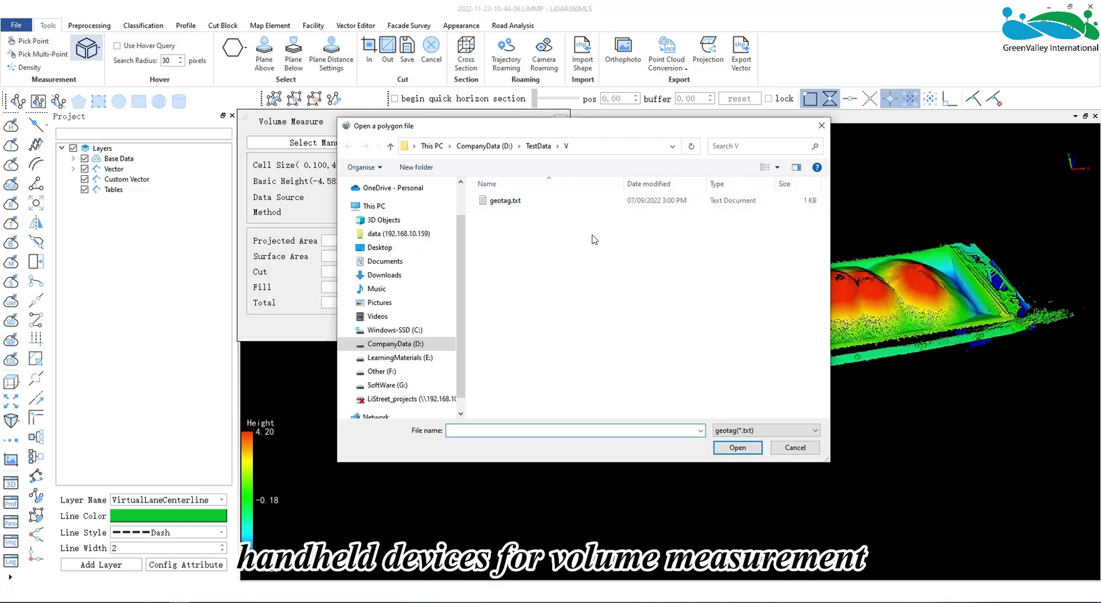
click(595, 206)
click(738, 448)
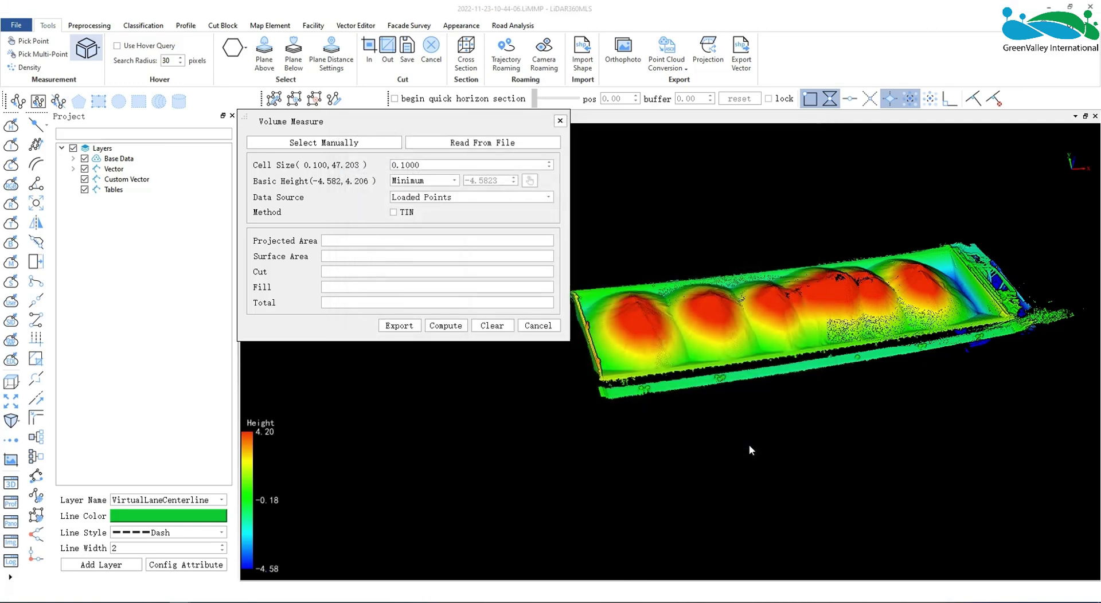
click(446, 326)
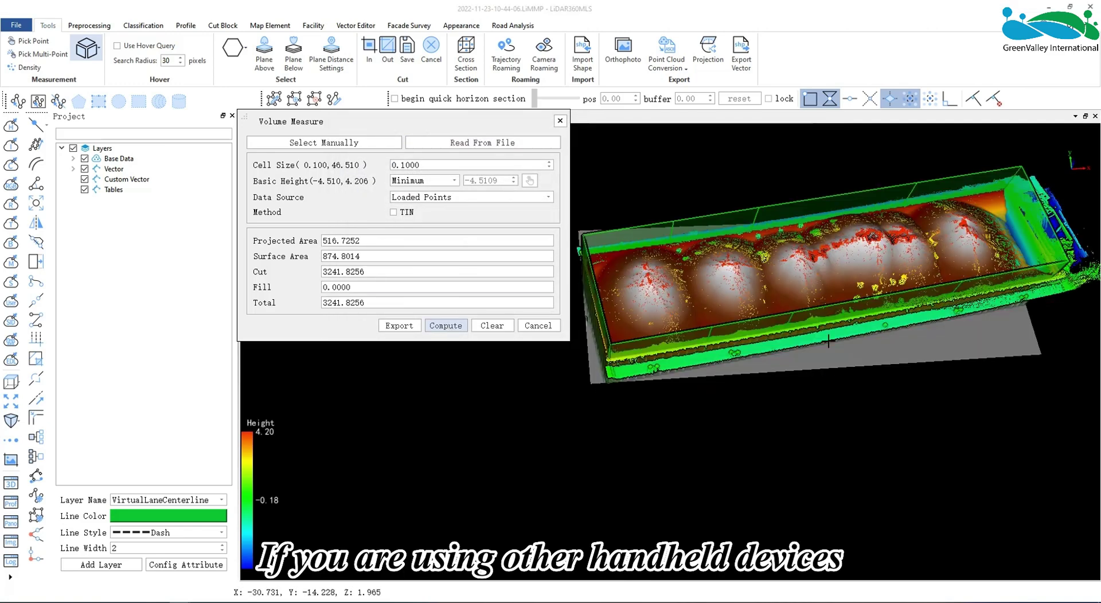
drag(660, 270, 643, 268)
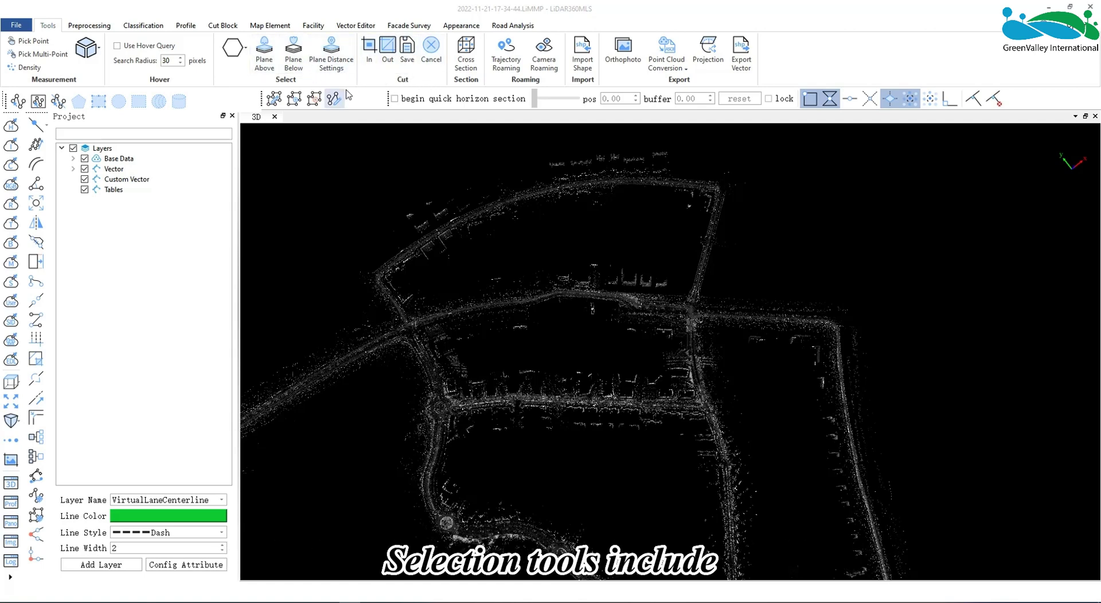
Select the middle cross street with the Polygon selection tool and cut the point cloud to keep only the points inside it.
click(245, 50)
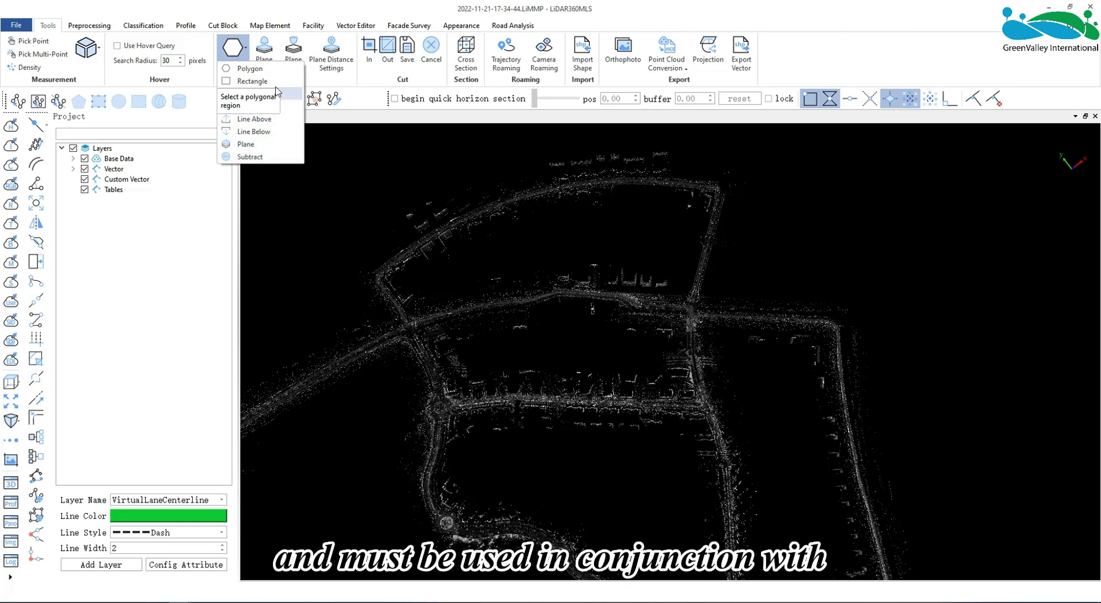
click(243, 50)
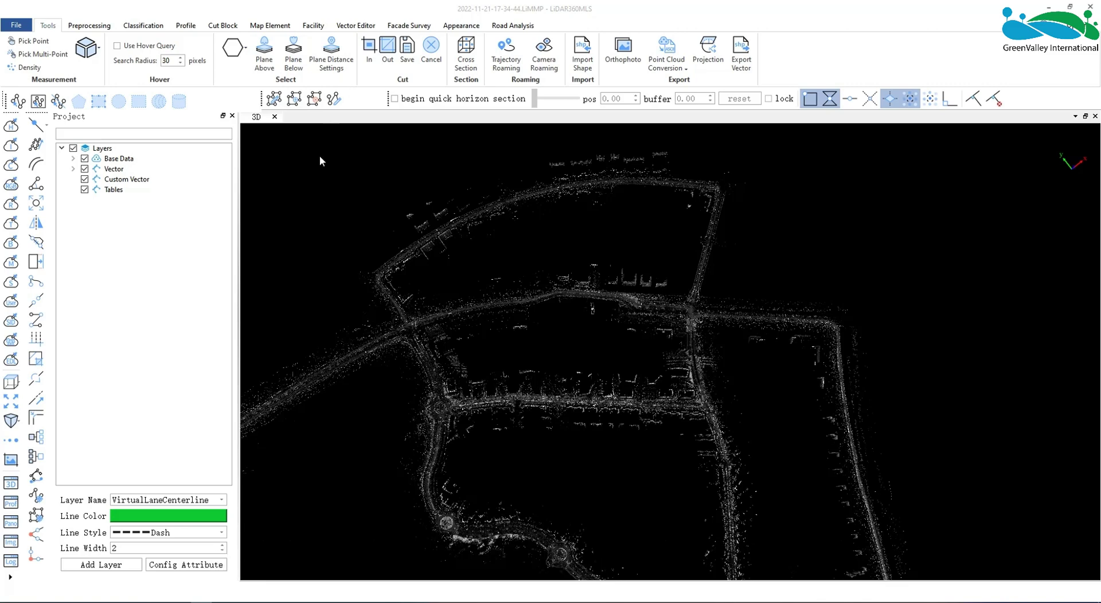
click(241, 49)
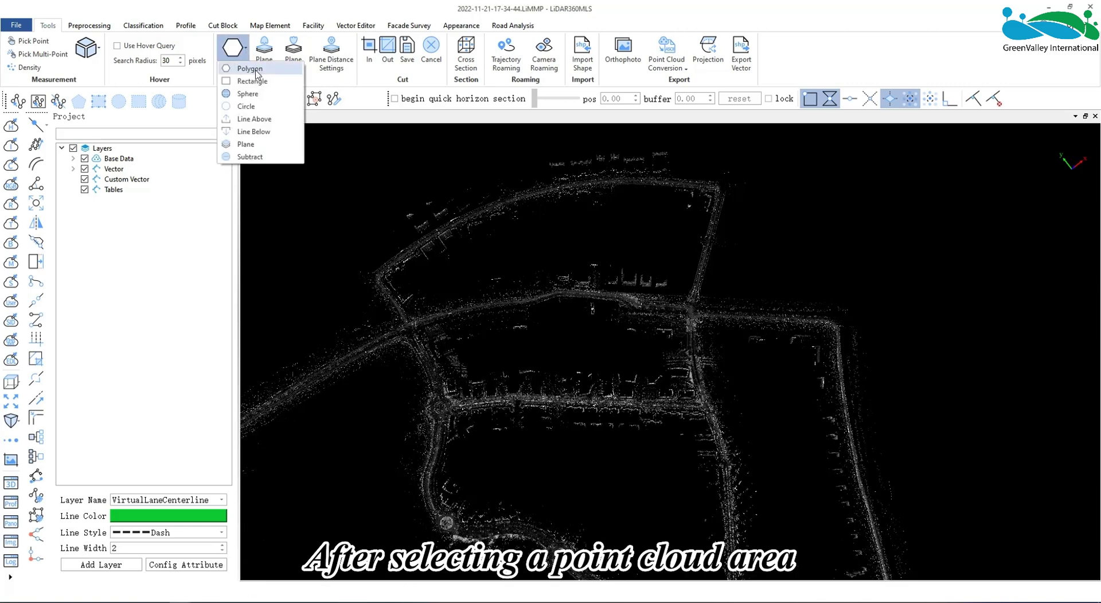
click(252, 69)
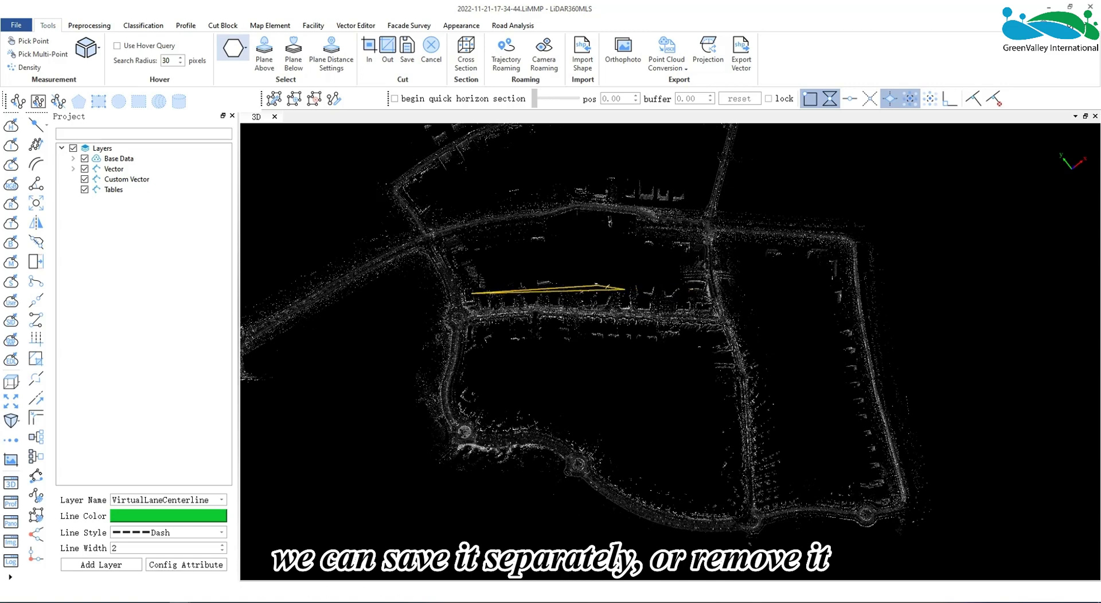
click(369, 51)
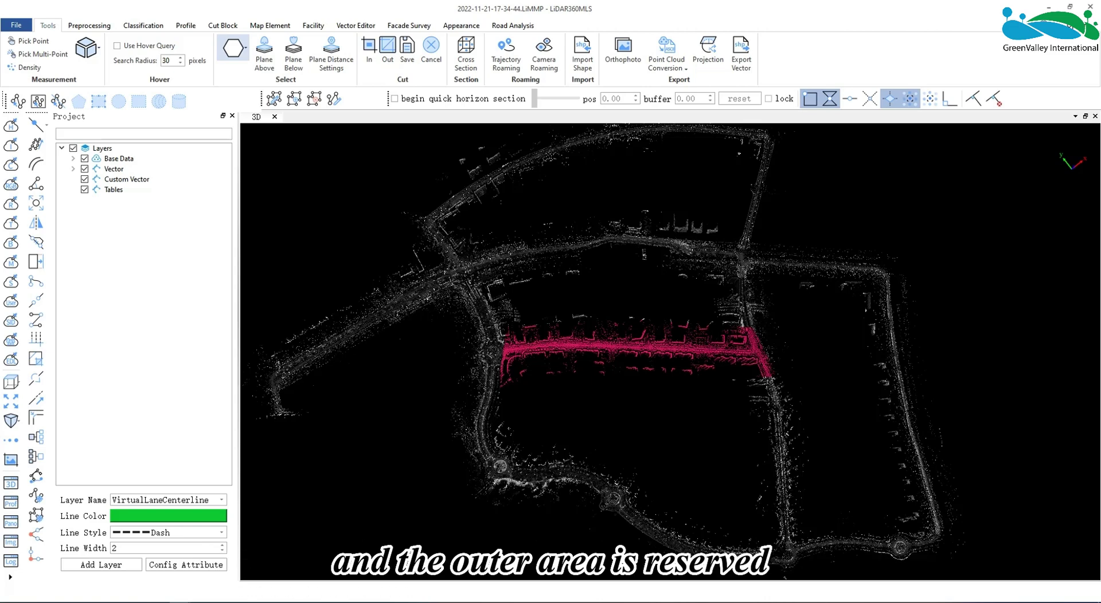
click(387, 52)
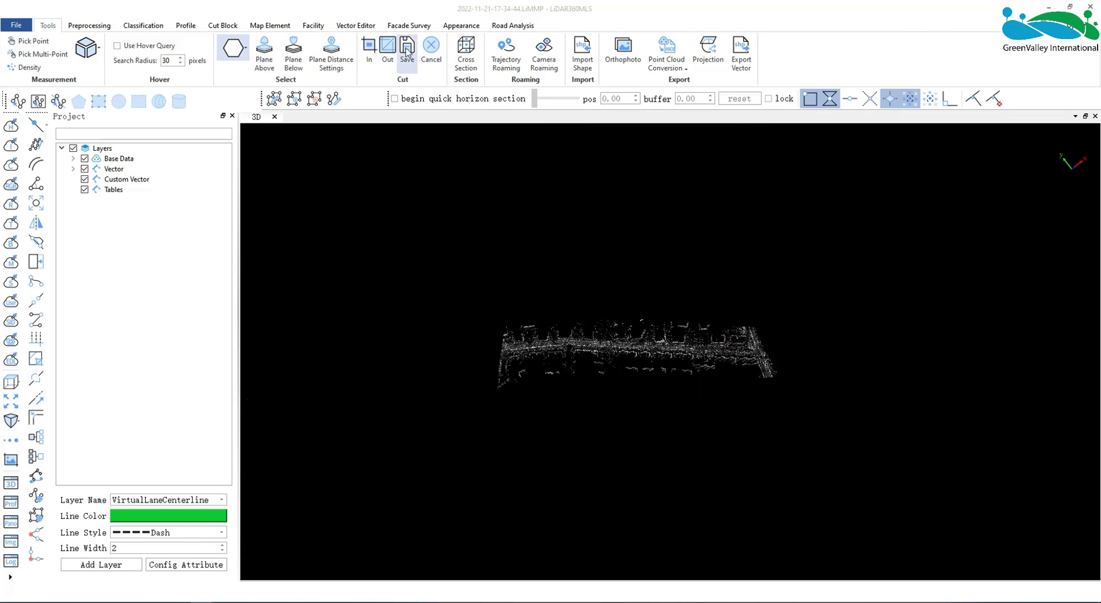
Save the cut point cloud as a file and add the saved data to the current project.
click(407, 49)
click(638, 453)
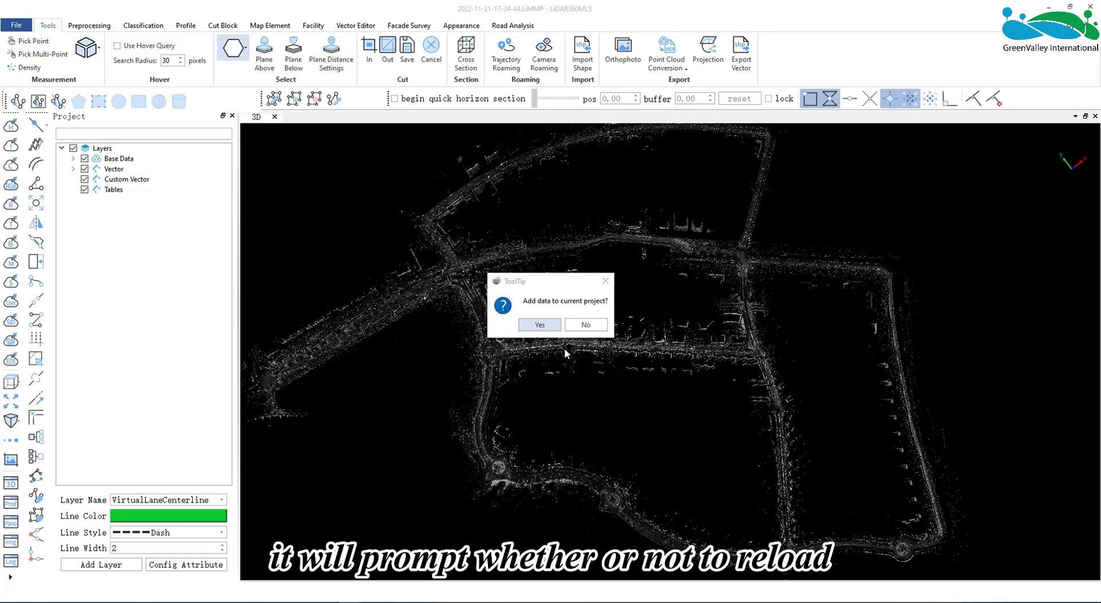
click(539, 326)
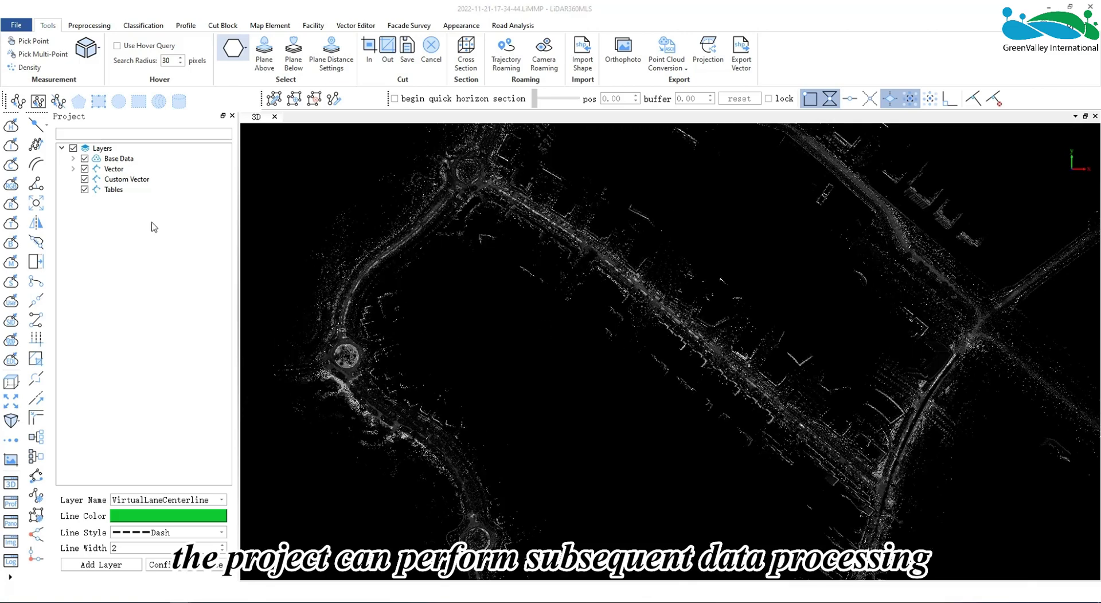
click(108, 179)
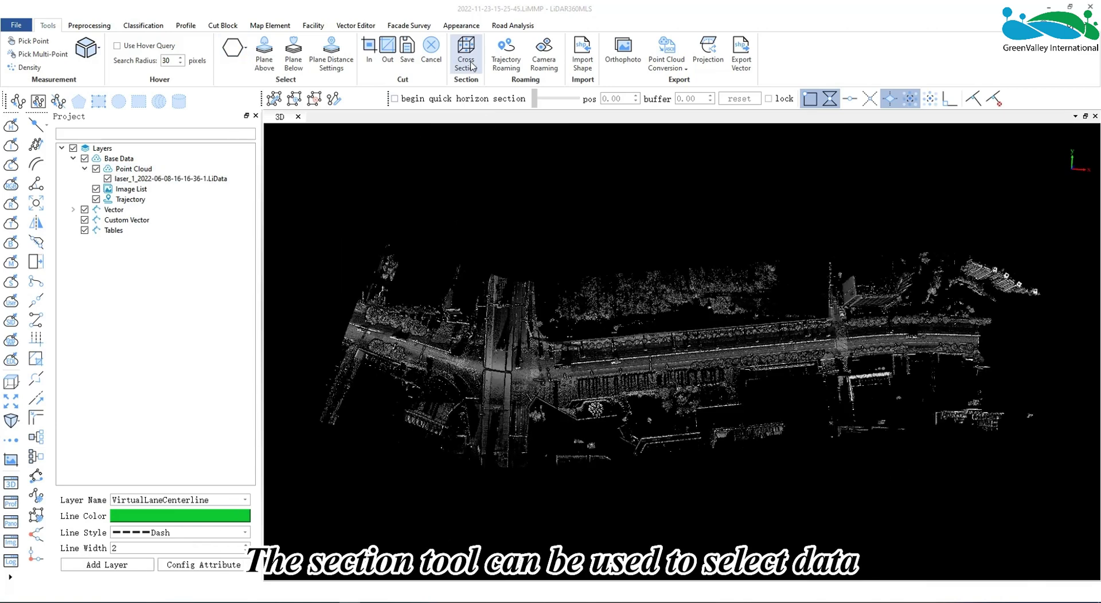
click(471, 67)
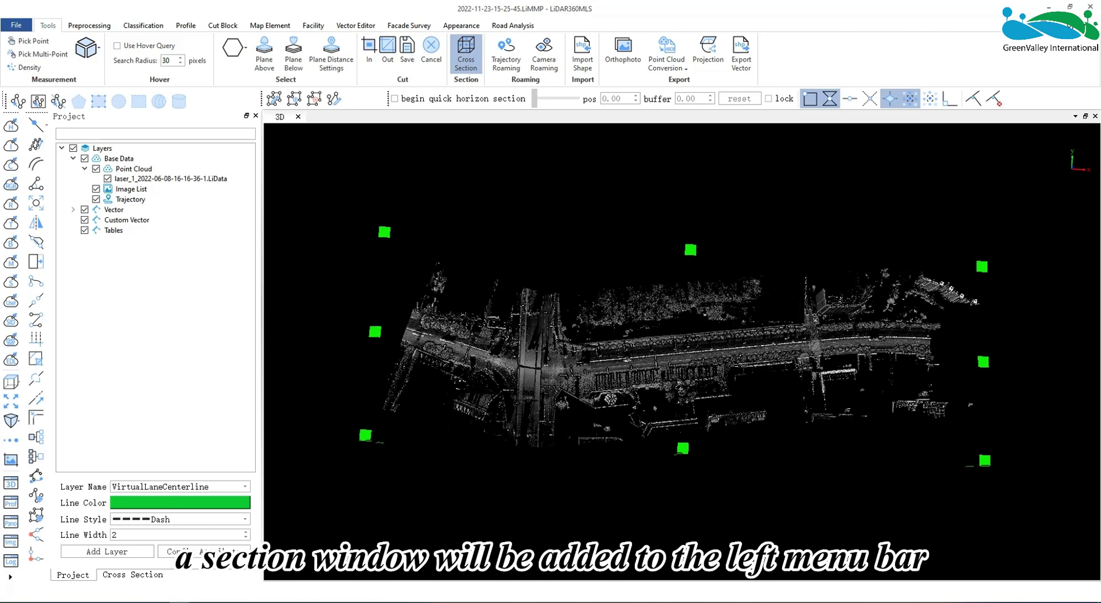
click(146, 575)
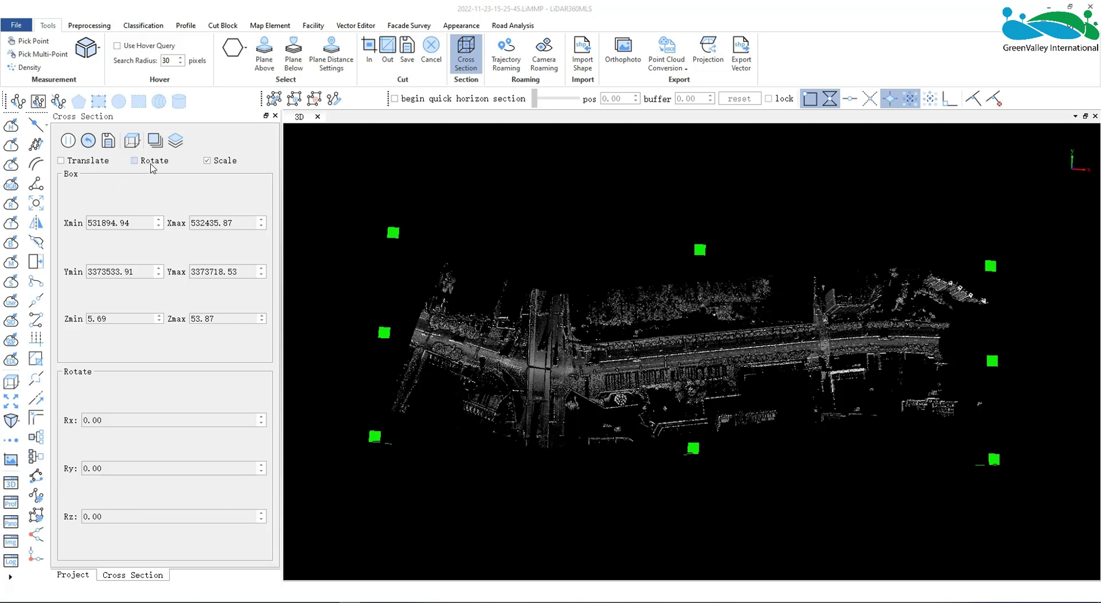
Try out the Translate, Rotate and Scale modes on the section box, then reset the box.
click(75, 162)
mouse_move(642, 404)
mouse_down()
mouse_move(631, 494)
mouse_move(637, 401)
mouse_up()
click(134, 160)
mouse_move(840, 287)
mouse_down()
mouse_move(815, 235)
mouse_move(774, 263)
mouse_move(660, 287)
mouse_up()
click(207, 161)
click(208, 161)
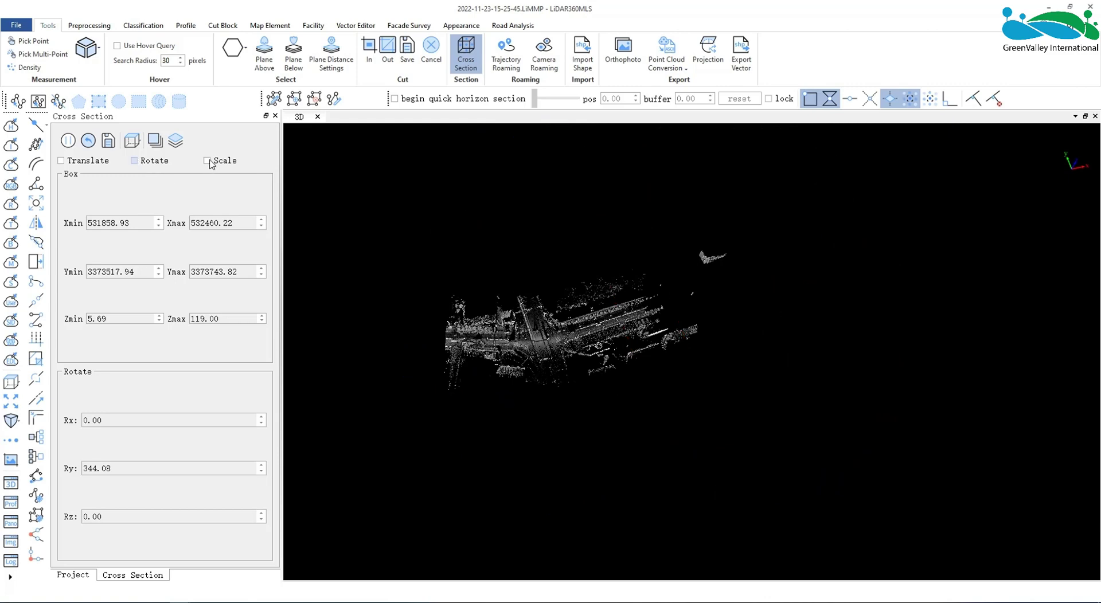
click(88, 140)
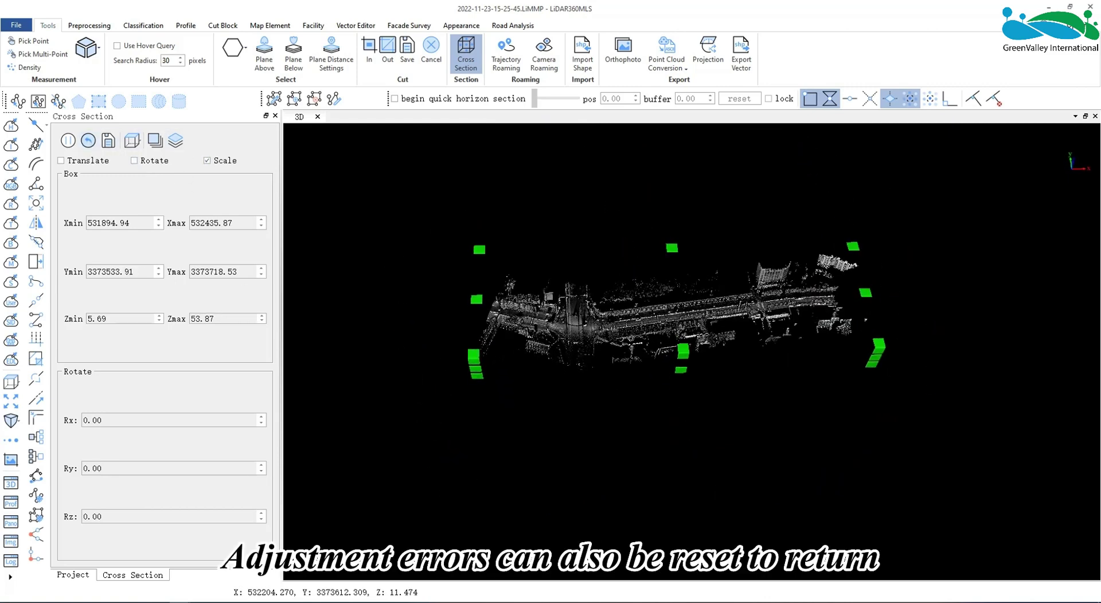
Set the section box's Xmax to 532035.87.
click(208, 223)
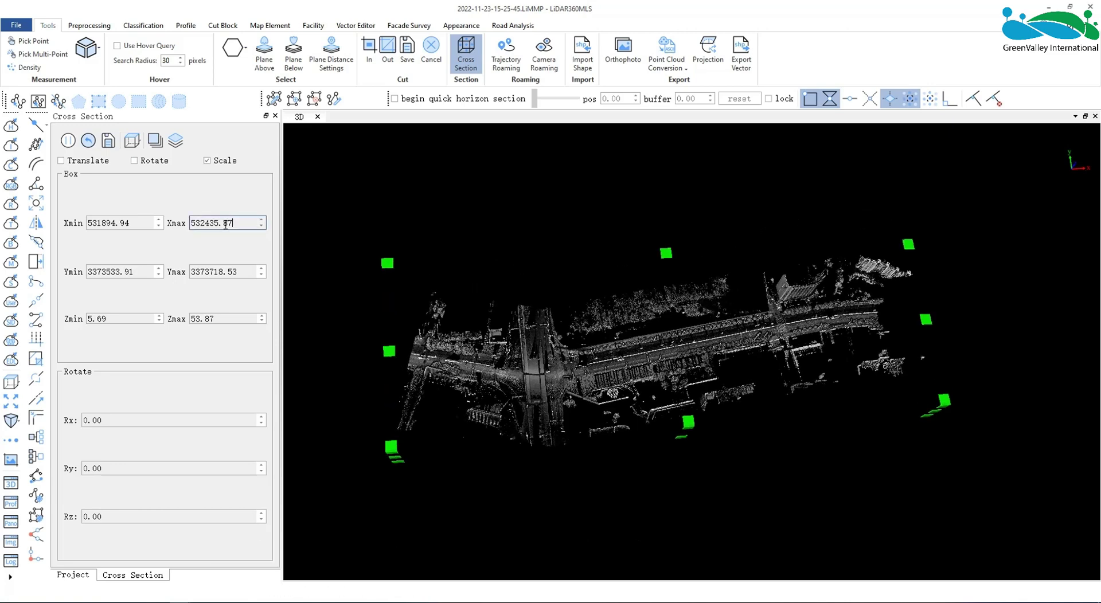
drag(204, 227, 212, 226)
text(0)
key(Return)
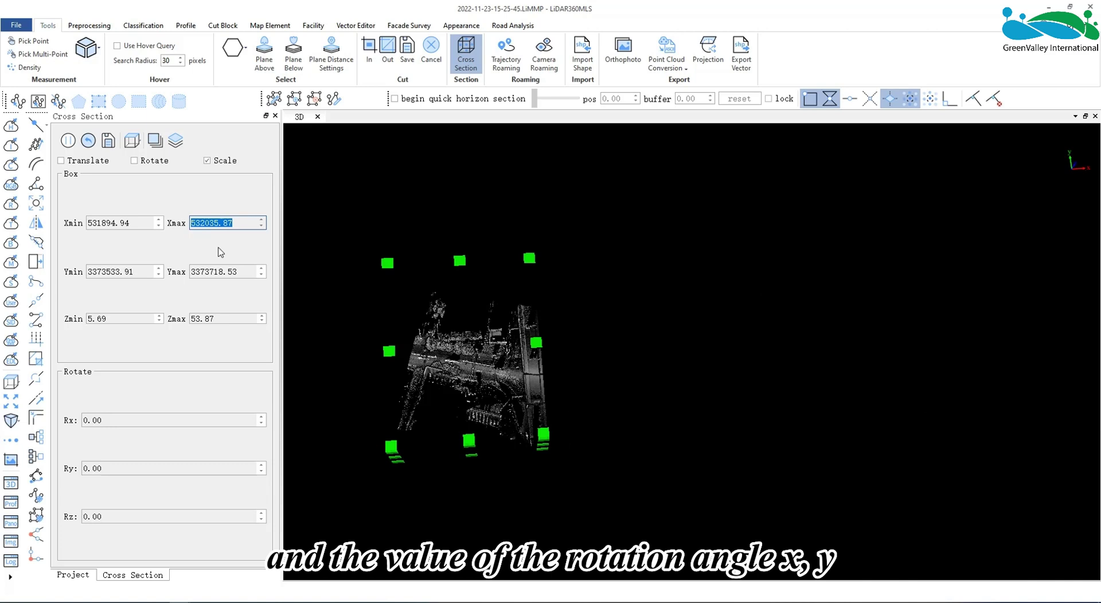
Rotate the section box by Rx 9, Ry 25 and Rz 70 degrees.
click(141, 421)
text(9)
click(138, 469)
text(30)
key(Return)
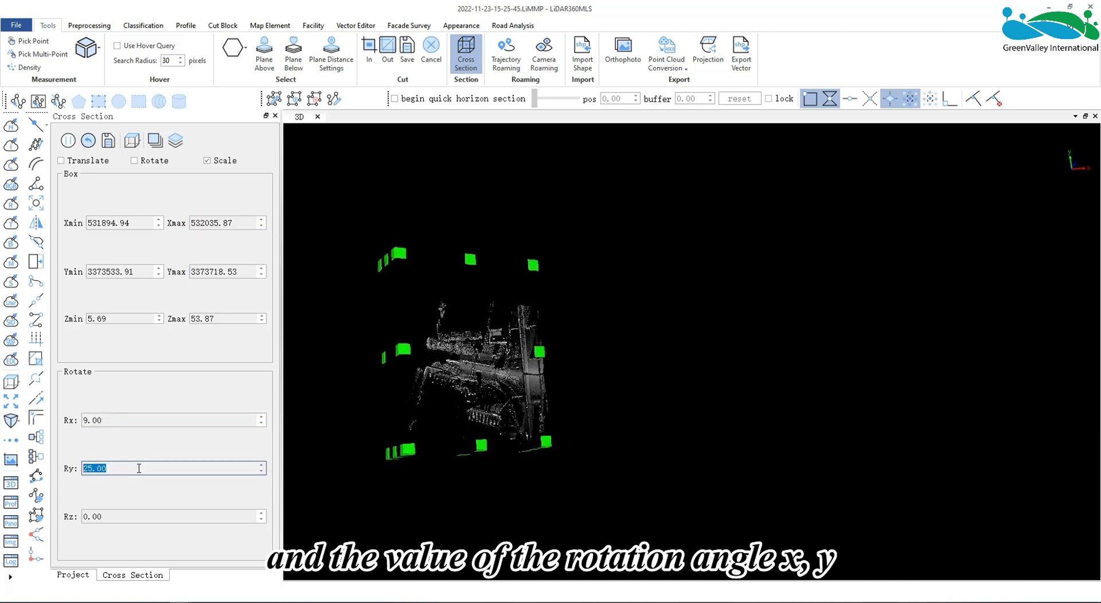
click(143, 514)
text(70)
key(Return)
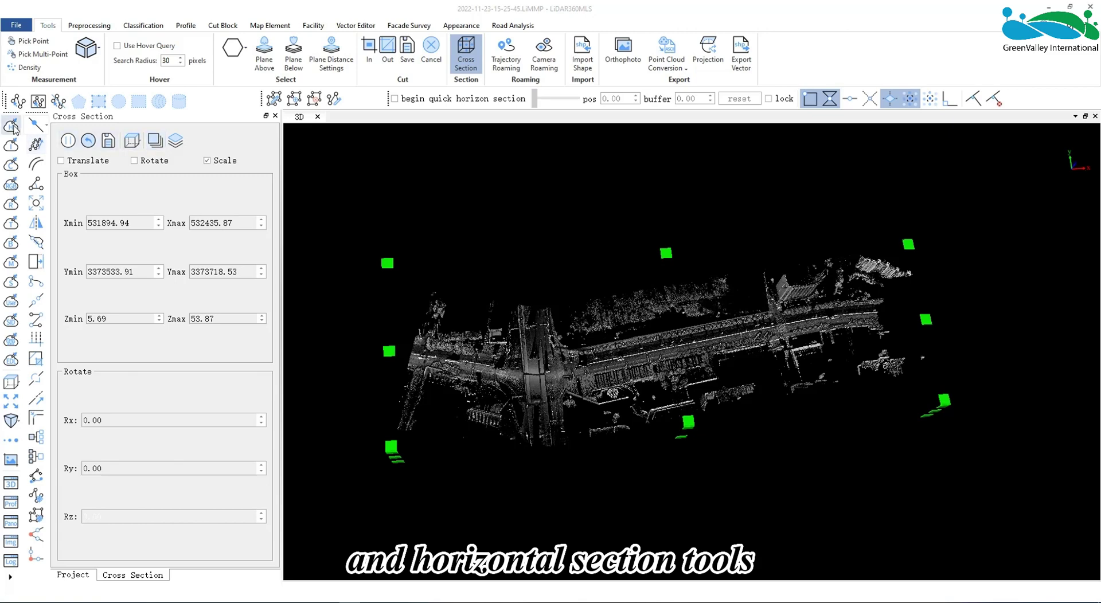
Display the point cloud by height with EDL shading and switch the view to orthographic projection.
click(11, 360)
key(Return)
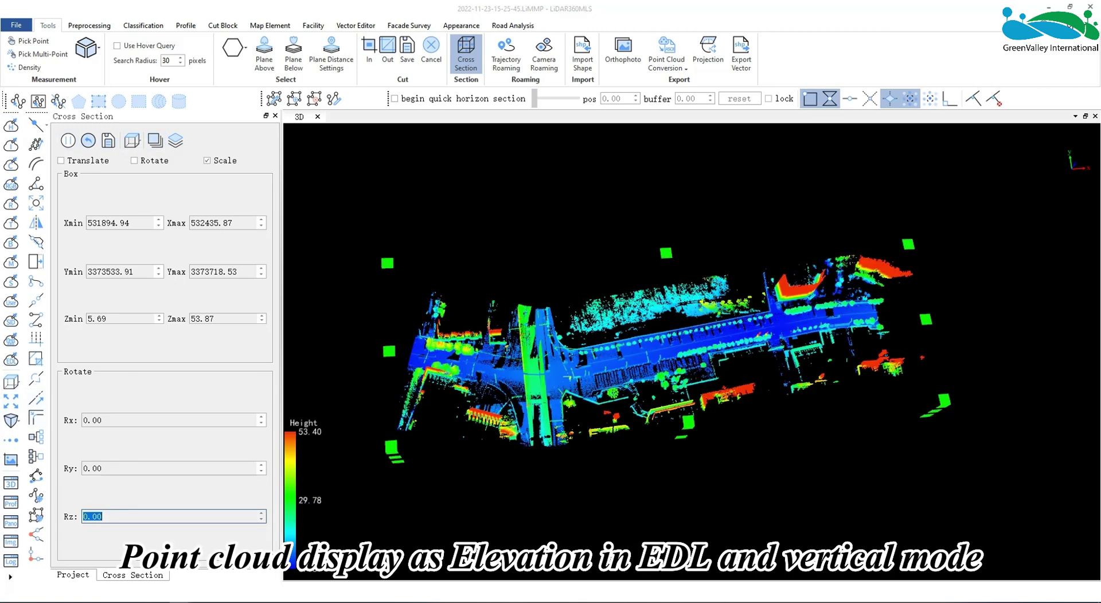
click(11, 421)
Draw a narrow vertical section over the row of trees along the road's upper edge, just past the side street junction, and view it.
click(155, 142)
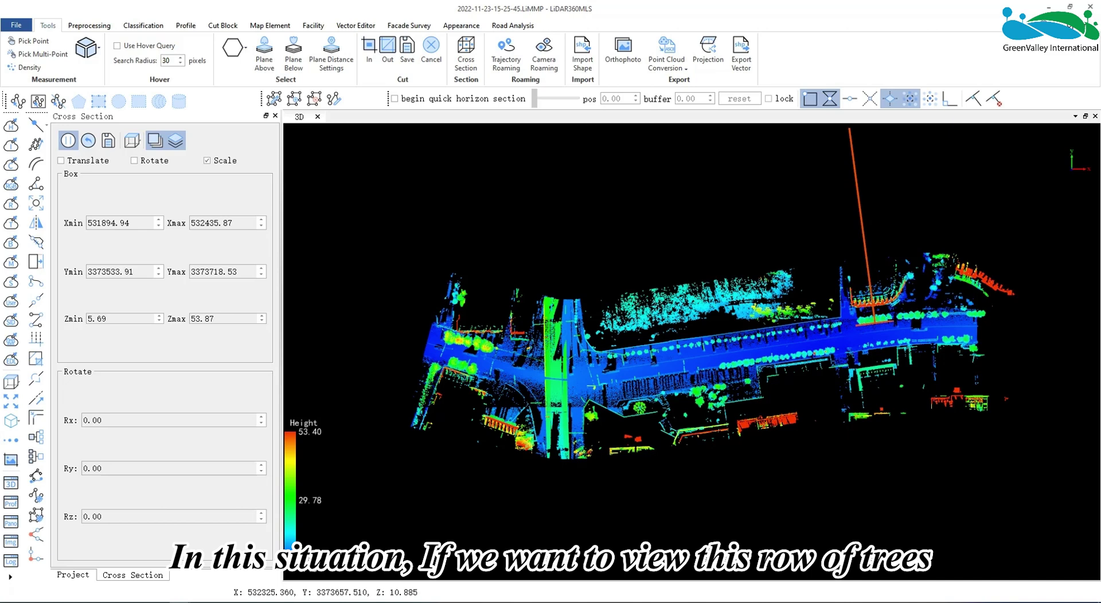
click(873, 323)
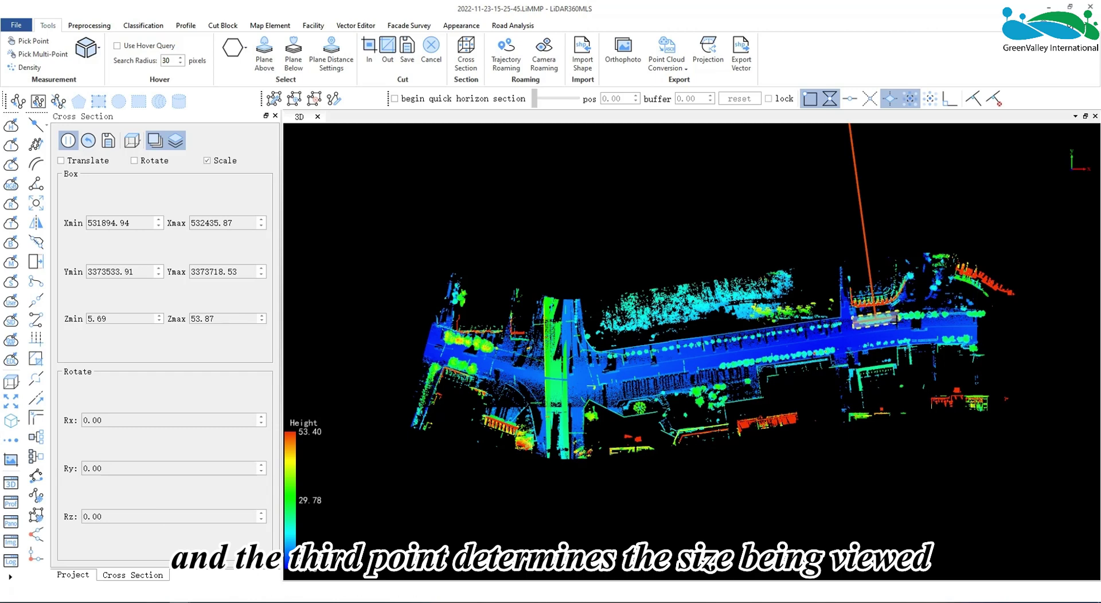
click(875, 320)
scroll(656, 381, up, 4)
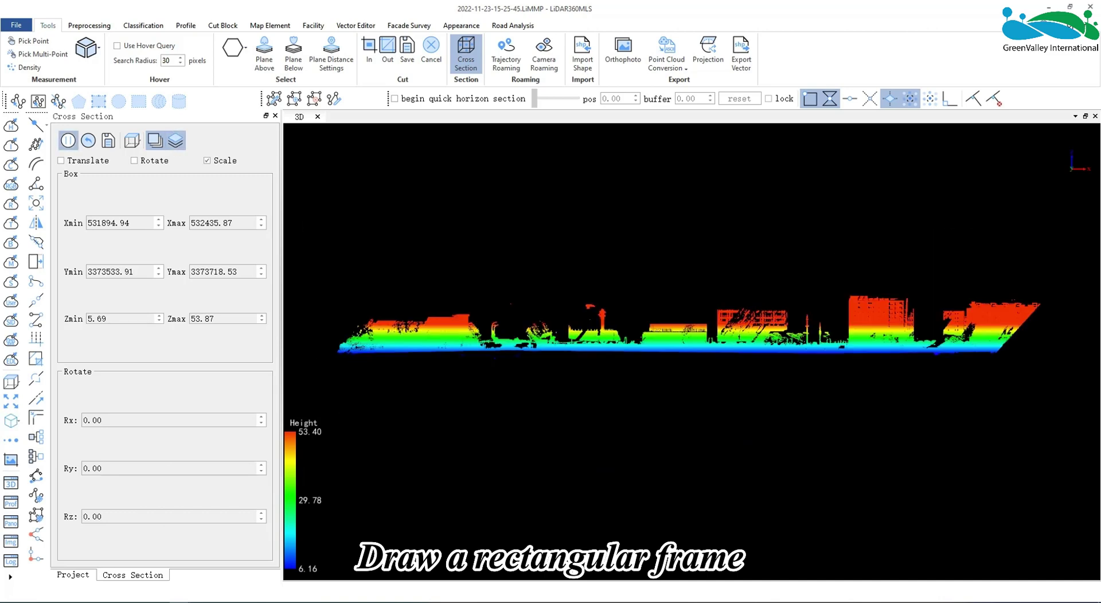
Crop the elevation view with a rectangular frame around the low building and tall thin structure, and view the cropped section from the front.
click(566, 324)
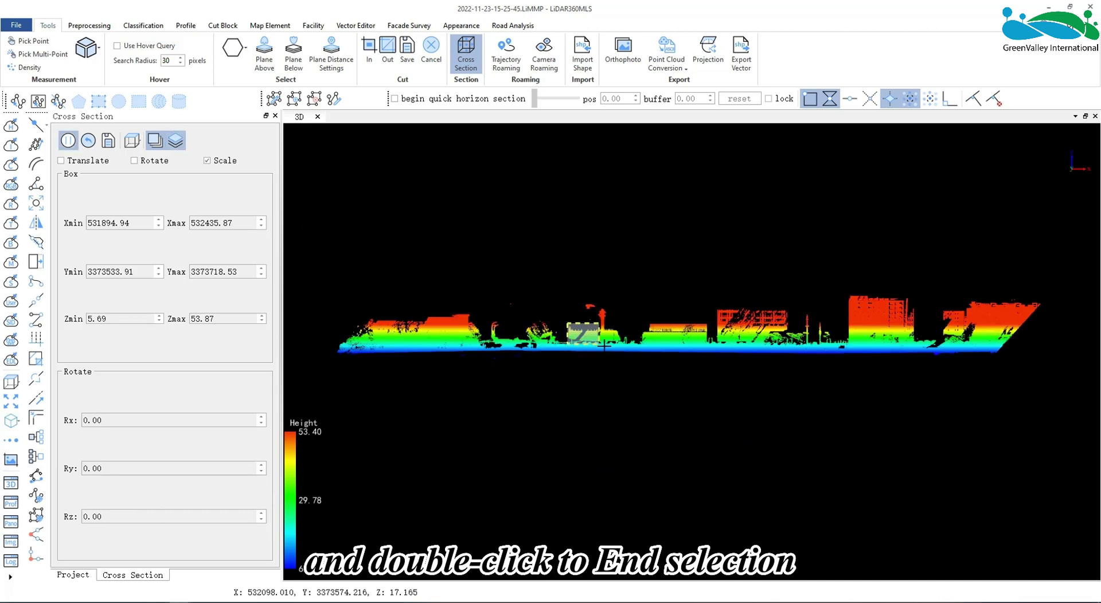
double_click(651, 349)
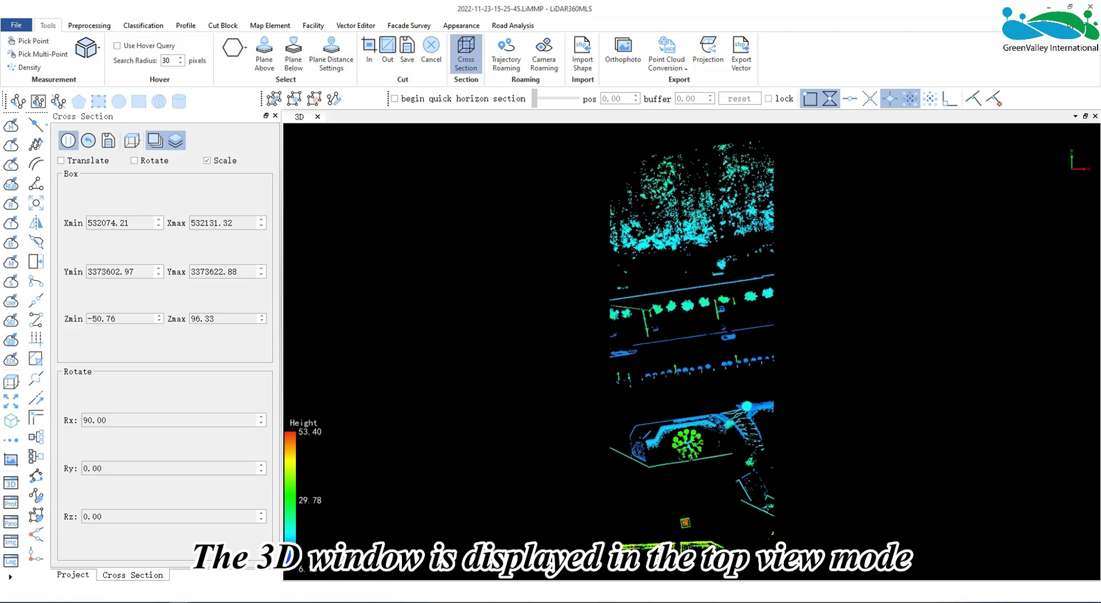
click(131, 140)
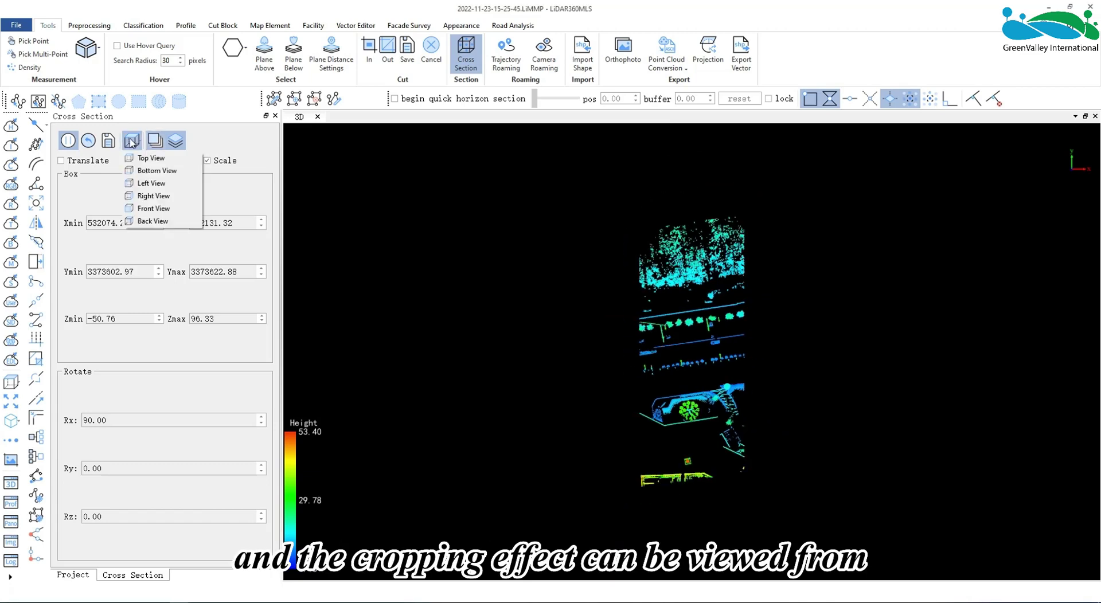
click(153, 208)
click(131, 141)
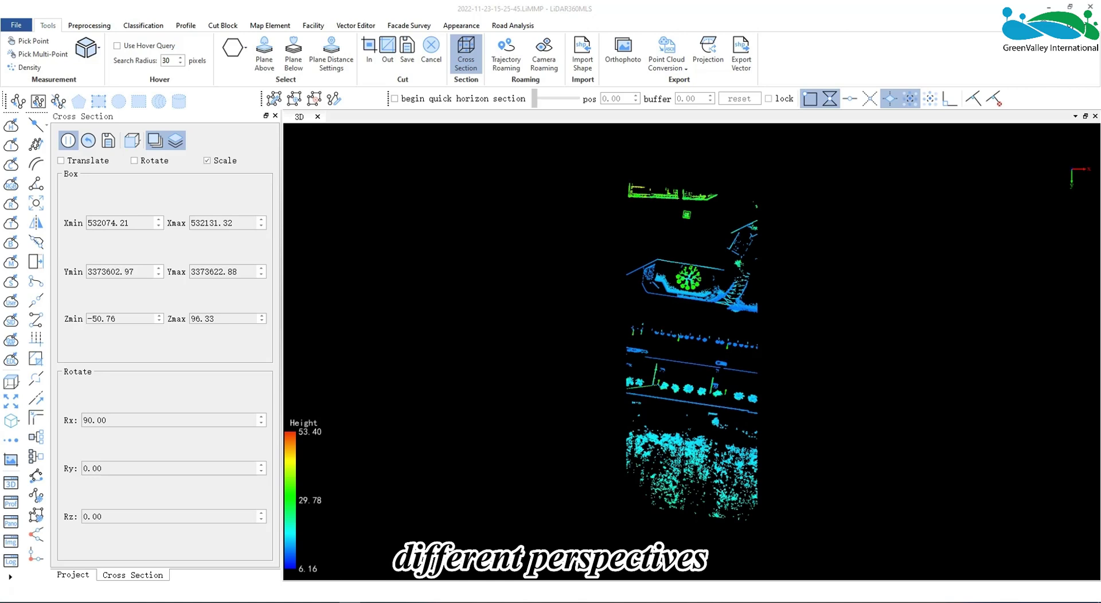
Open the save dialog for the cropped section and dismiss it without saving.
click(108, 140)
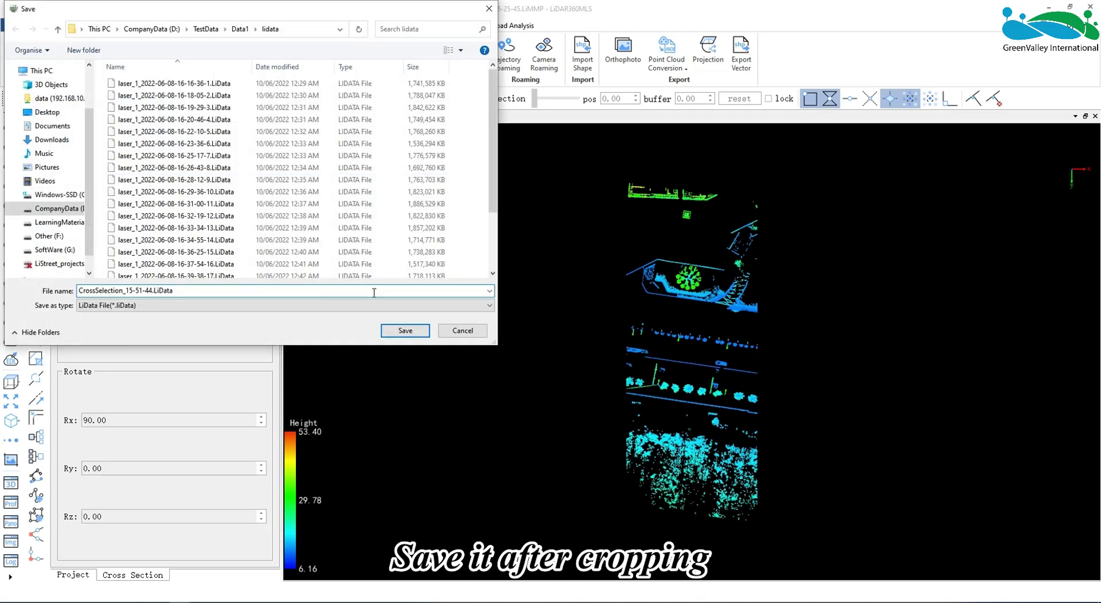
click(489, 9)
Start the Profile tool, display the point cloud by intensity, and draw a profile box along the road beside the row of trees.
click(183, 26)
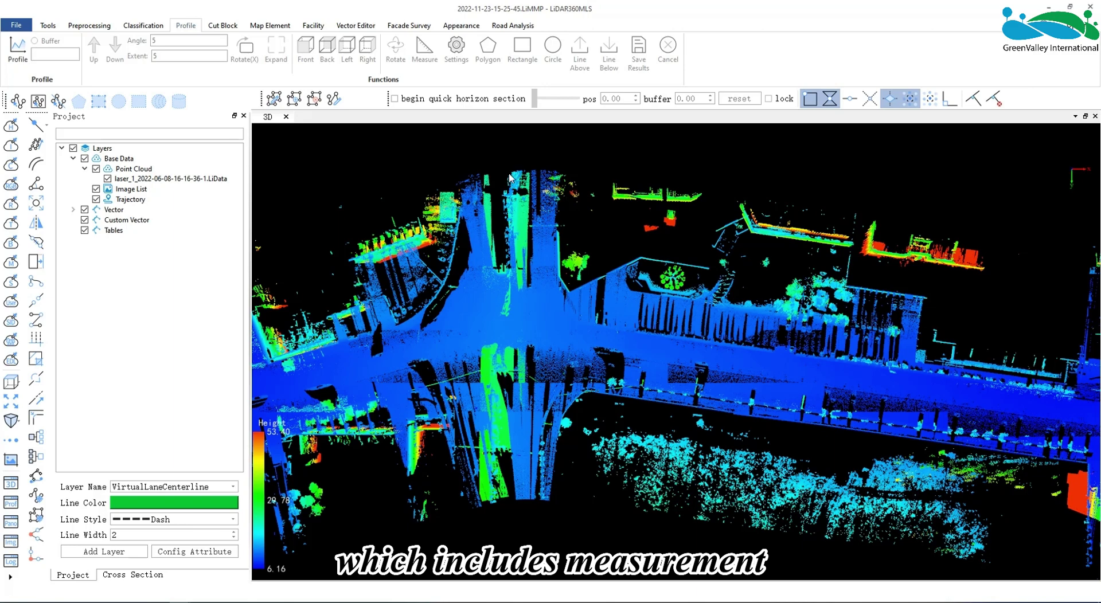
click(23, 49)
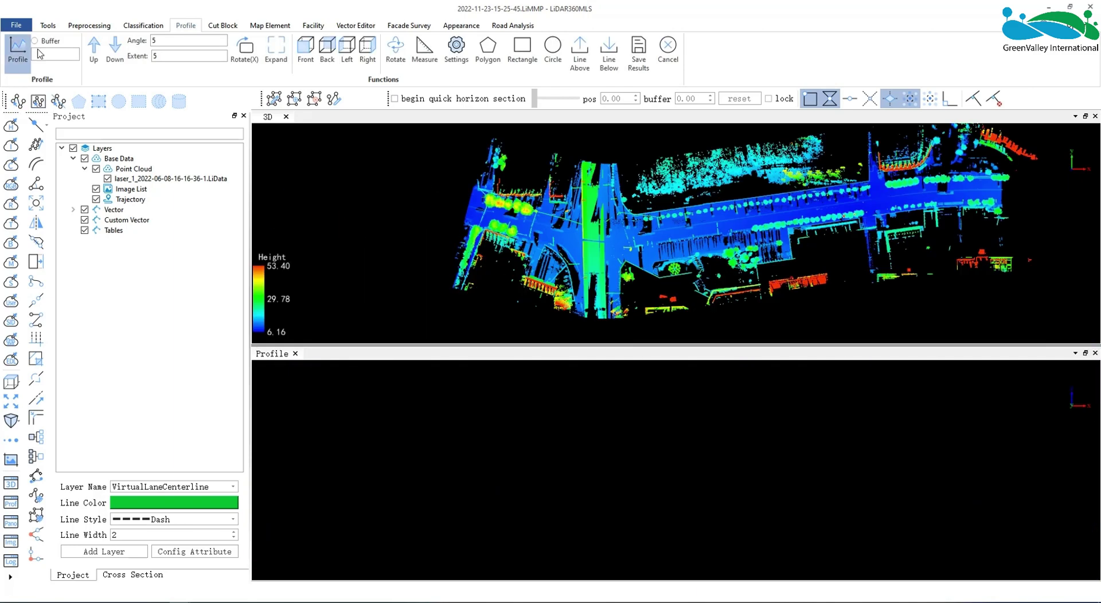
click(11, 145)
click(586, 364)
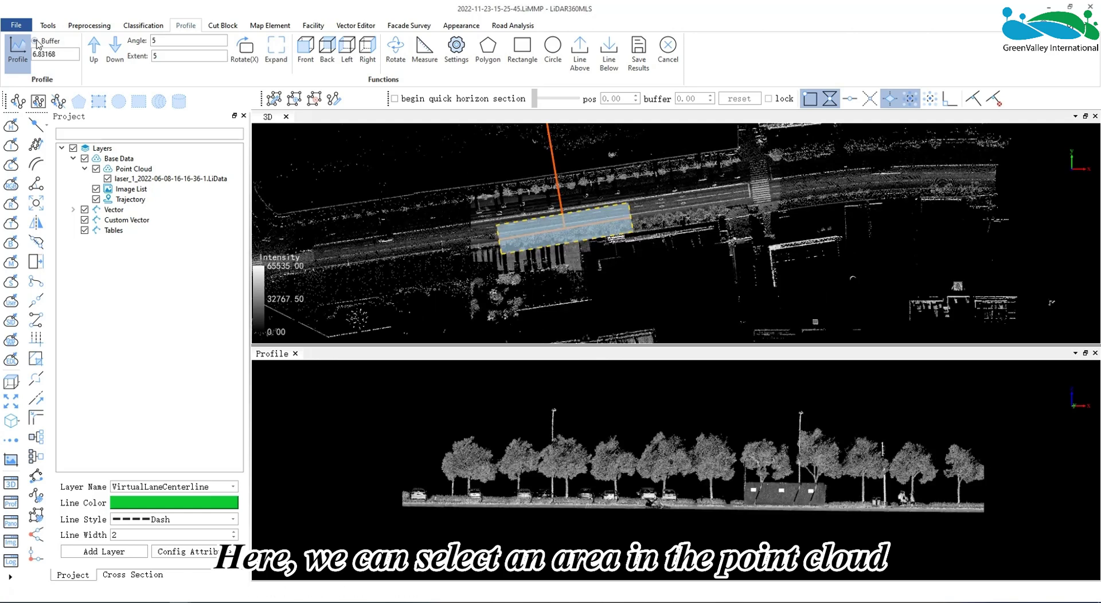
Draw a profile along the road up to the crosswalk with a fixed buffer of 7, and narrow the buffer to 1.
double_click(54, 54)
text(7)
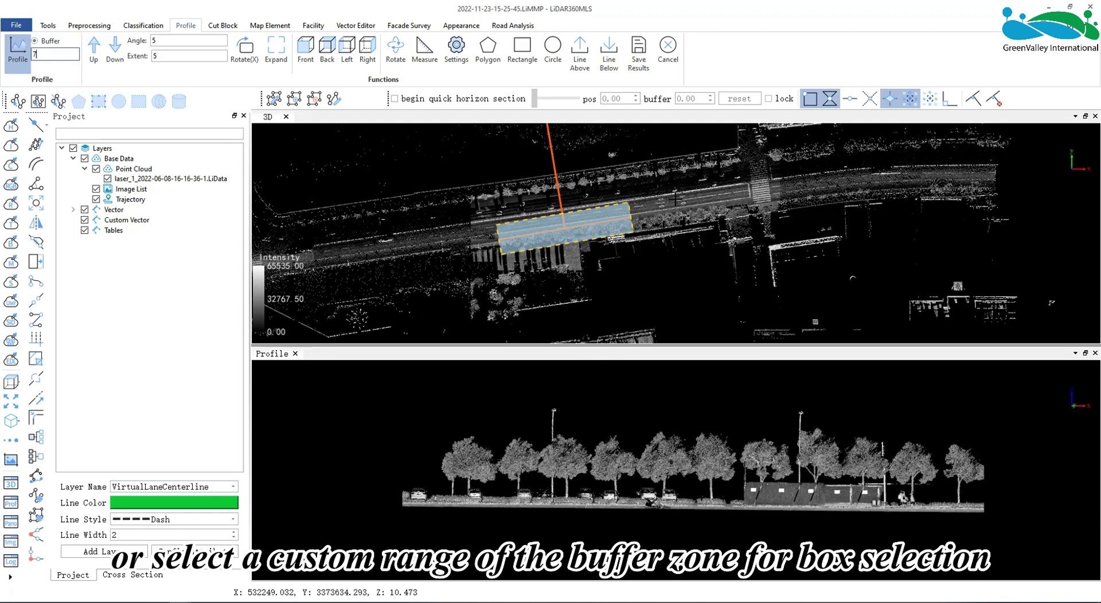
click(674, 194)
click(766, 182)
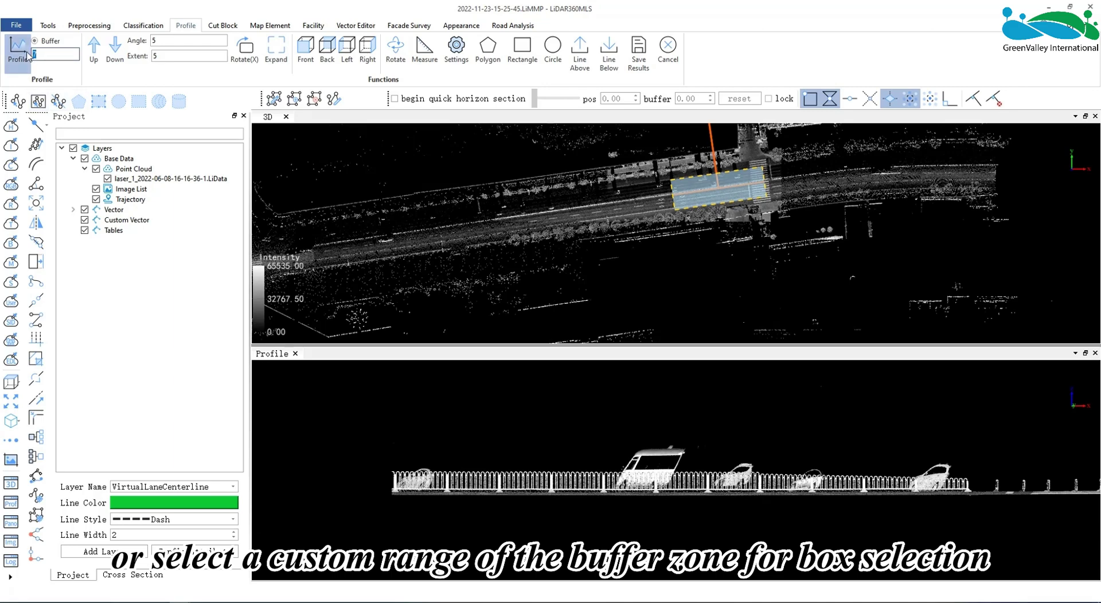
text(1)
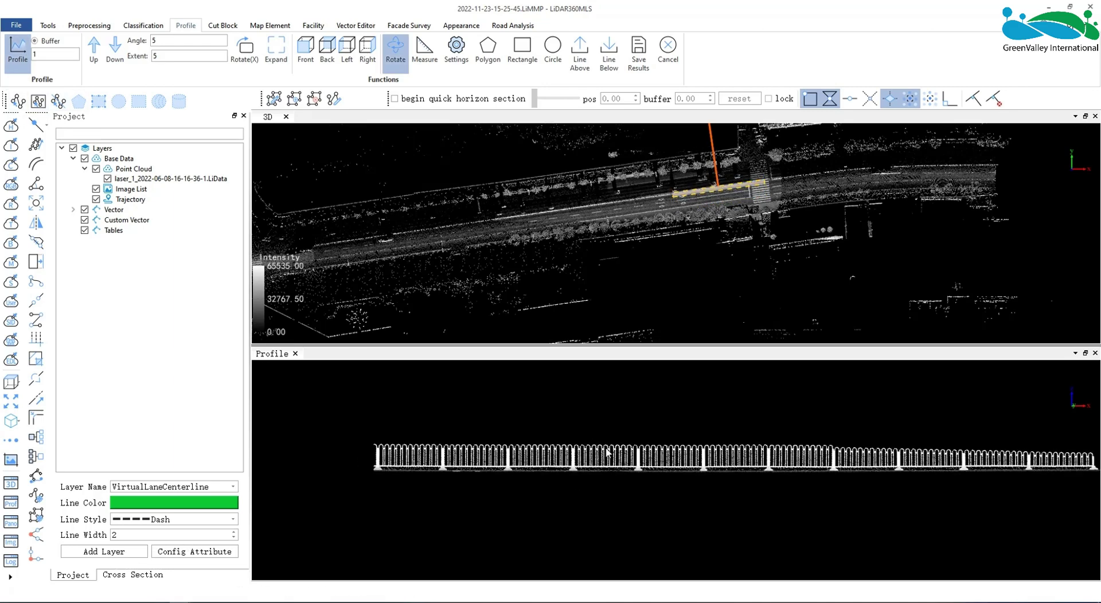
drag(608, 452, 569, 480)
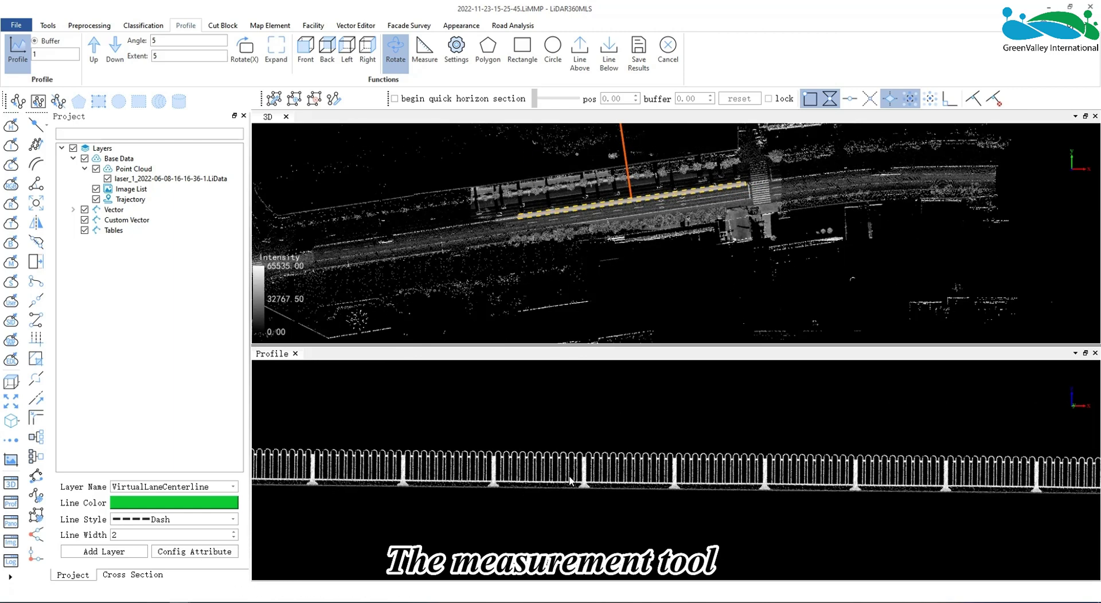
Measure diagonally along the road fence in the profile, from the top of one post to the ground several posts farther on.
click(425, 51)
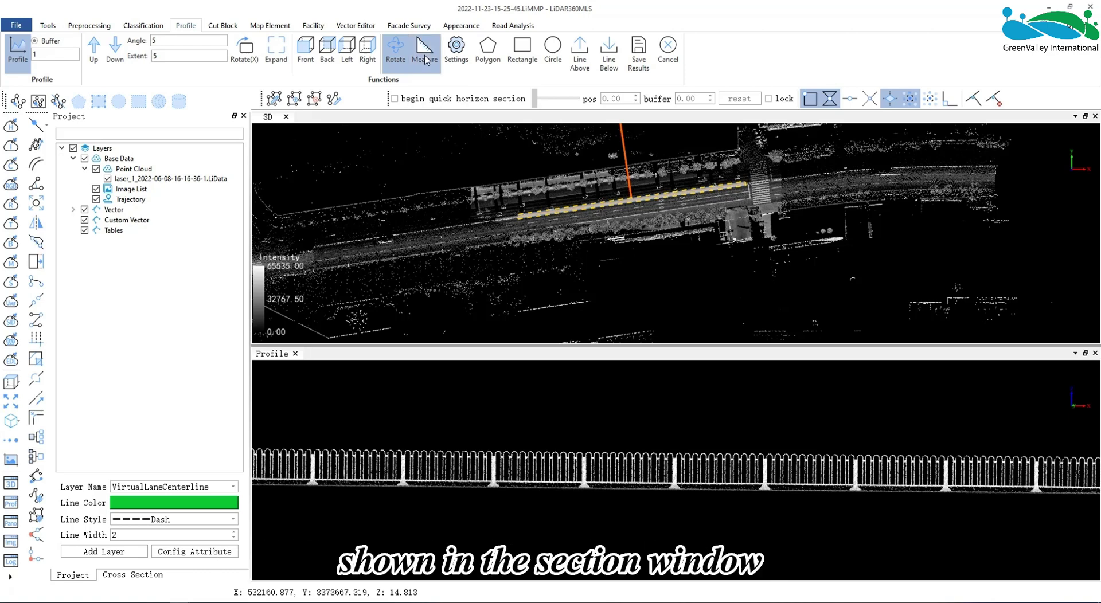
drag(584, 457, 888, 489)
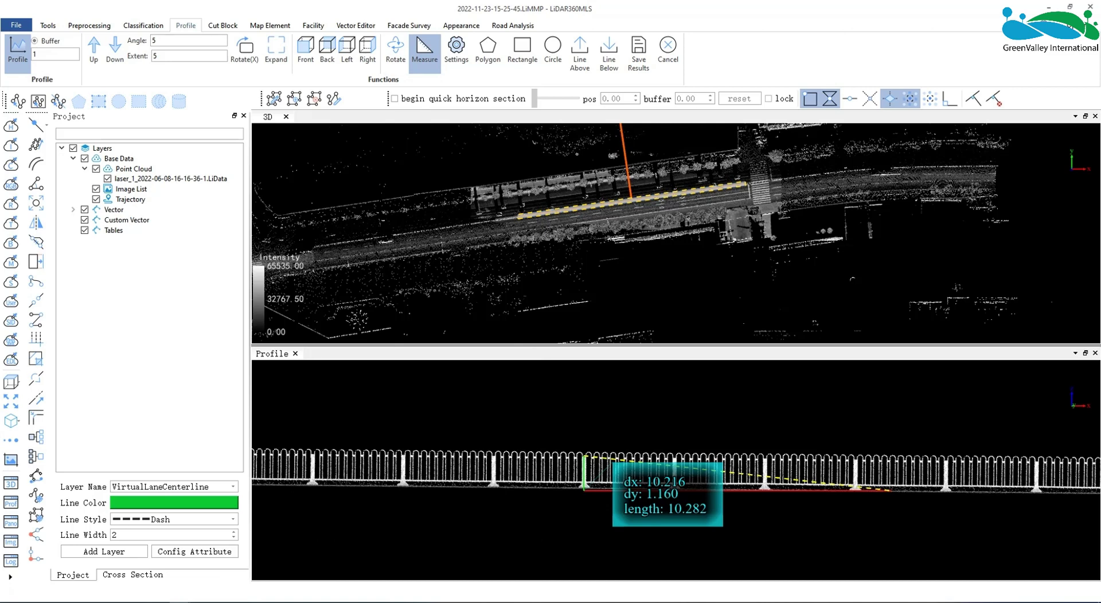
key(Escape)
scroll(636, 476, down, 3)
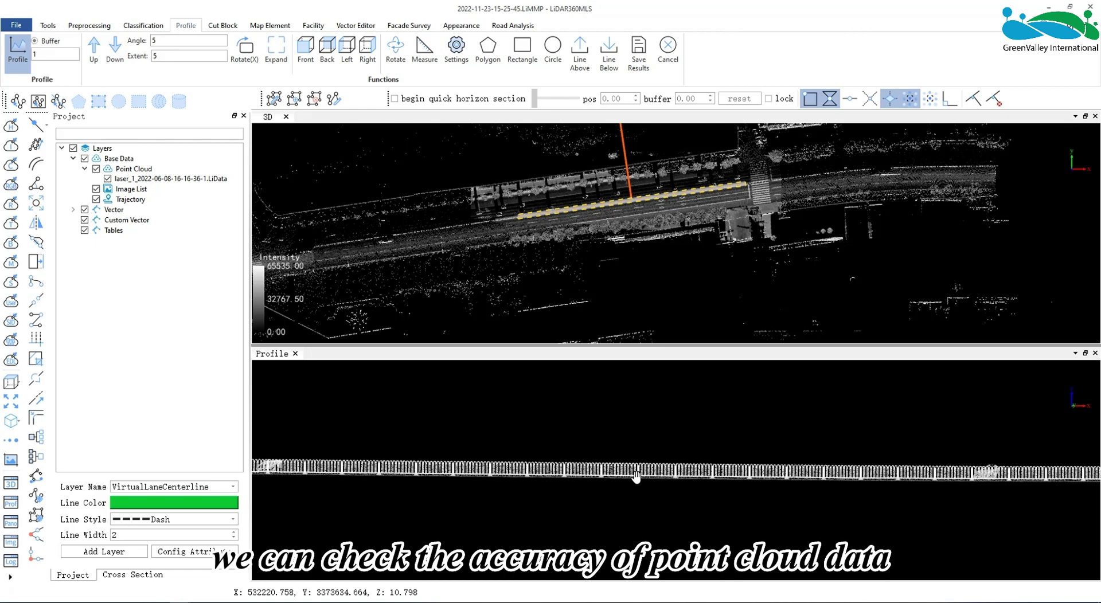
scroll(574, 442, up, 4)
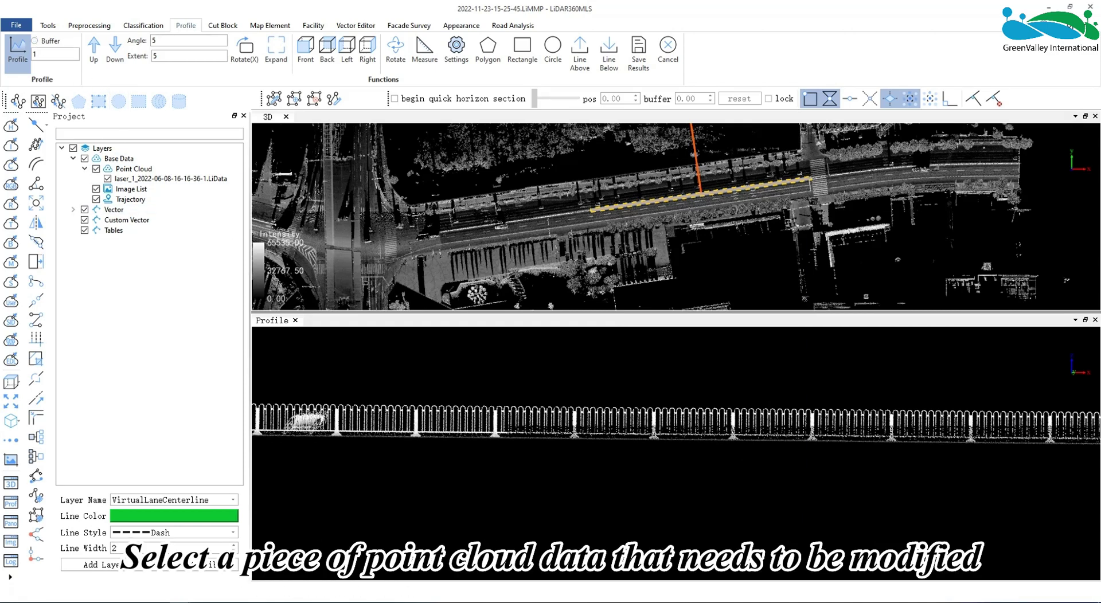
Draw a profile box with a buffer of about 4.87 over the row of trees and parked cars beside the road.
click(586, 233)
click(680, 219)
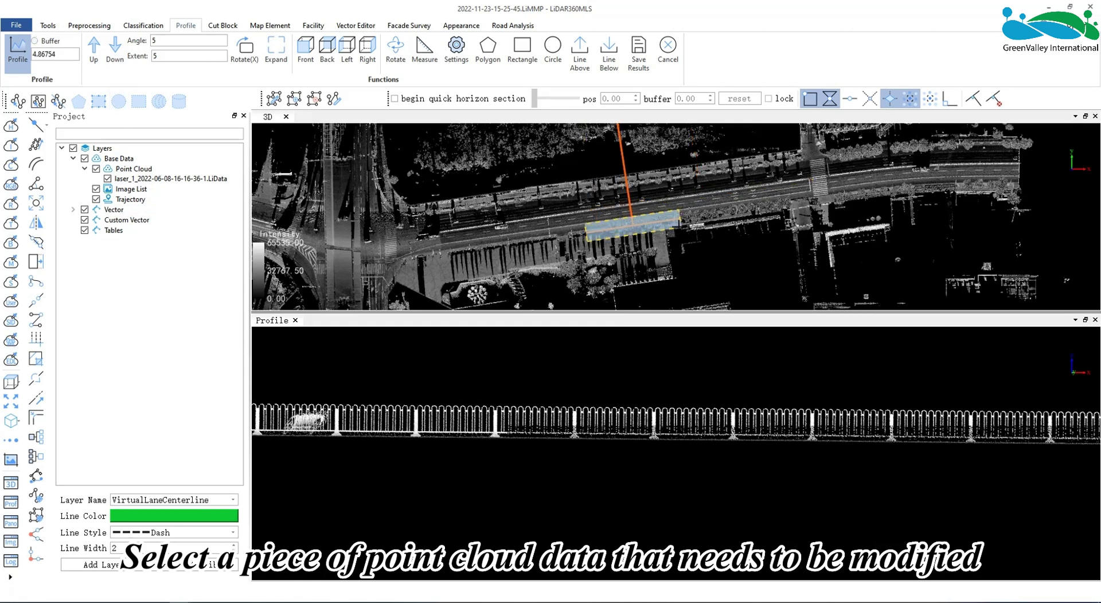
click(681, 228)
scroll(586, 497, up, 2)
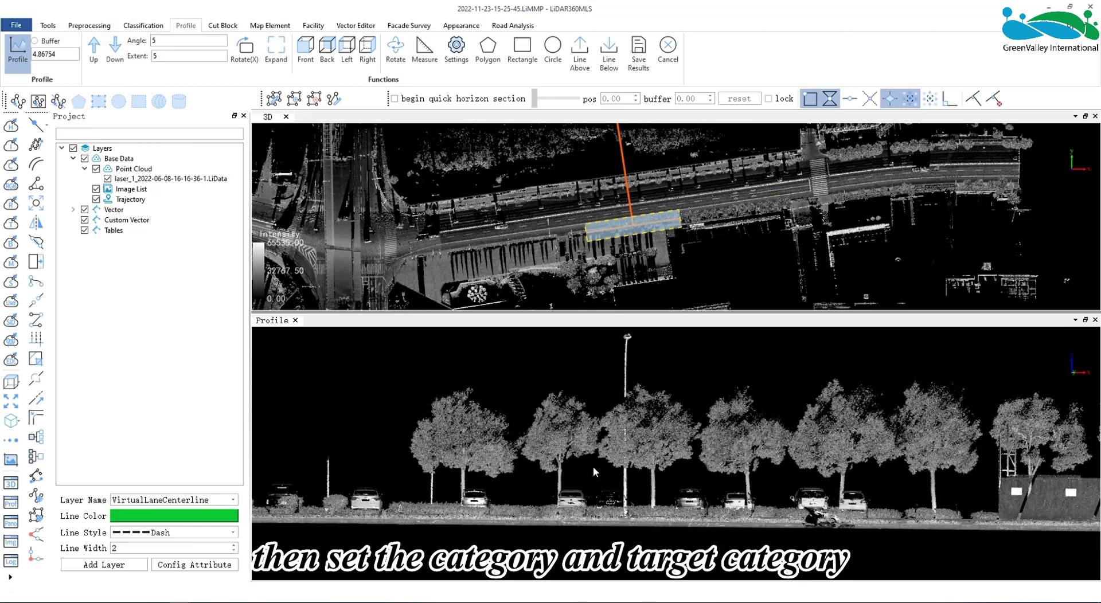
Set the target class for profile classification to High Vegetation.
click(457, 50)
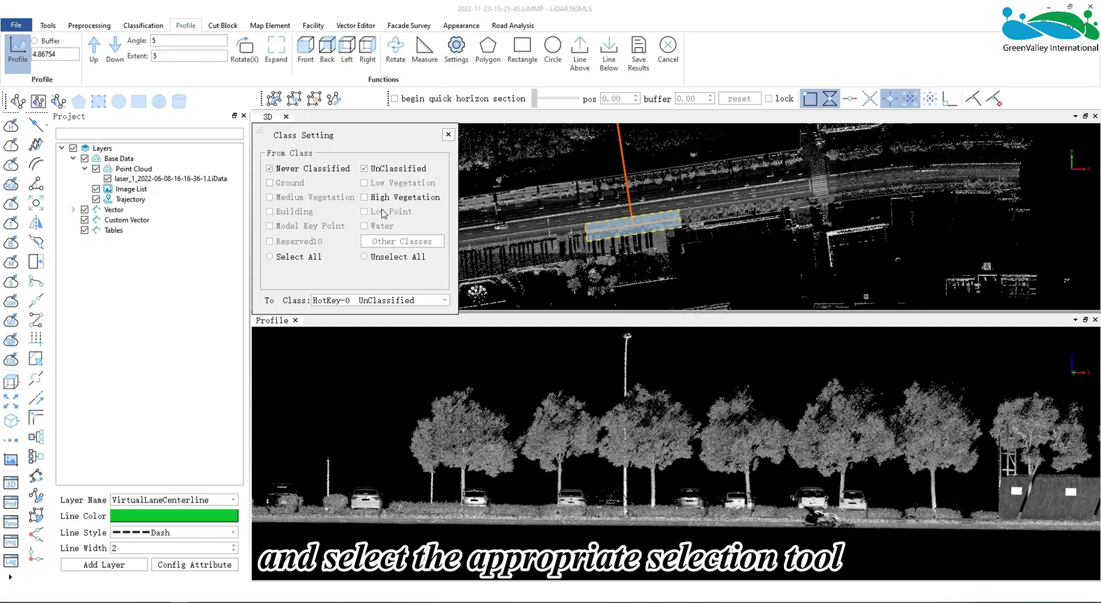
click(356, 300)
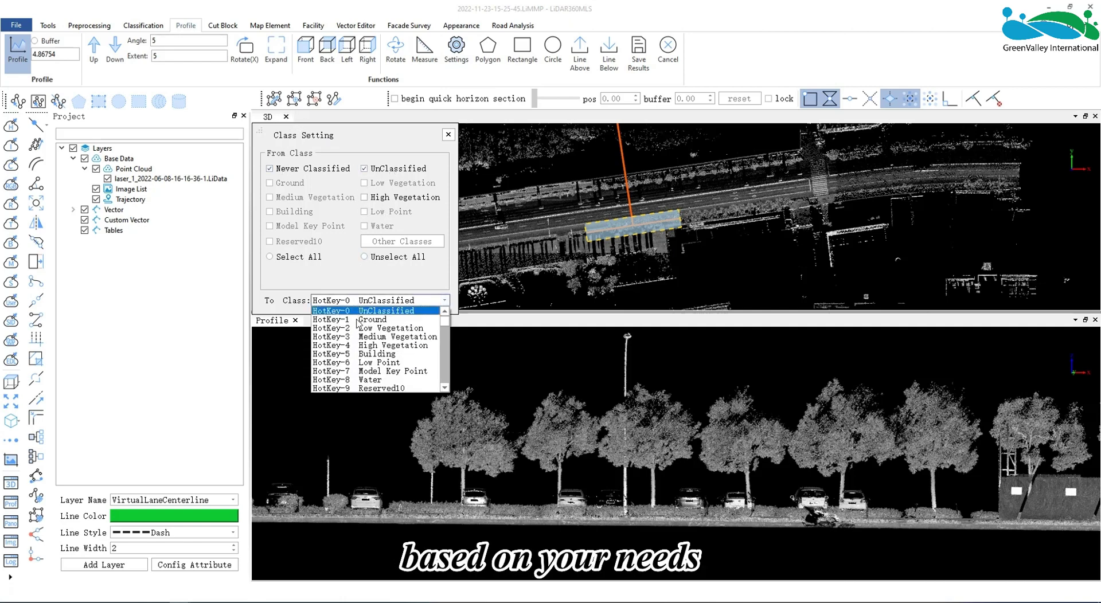
click(370, 350)
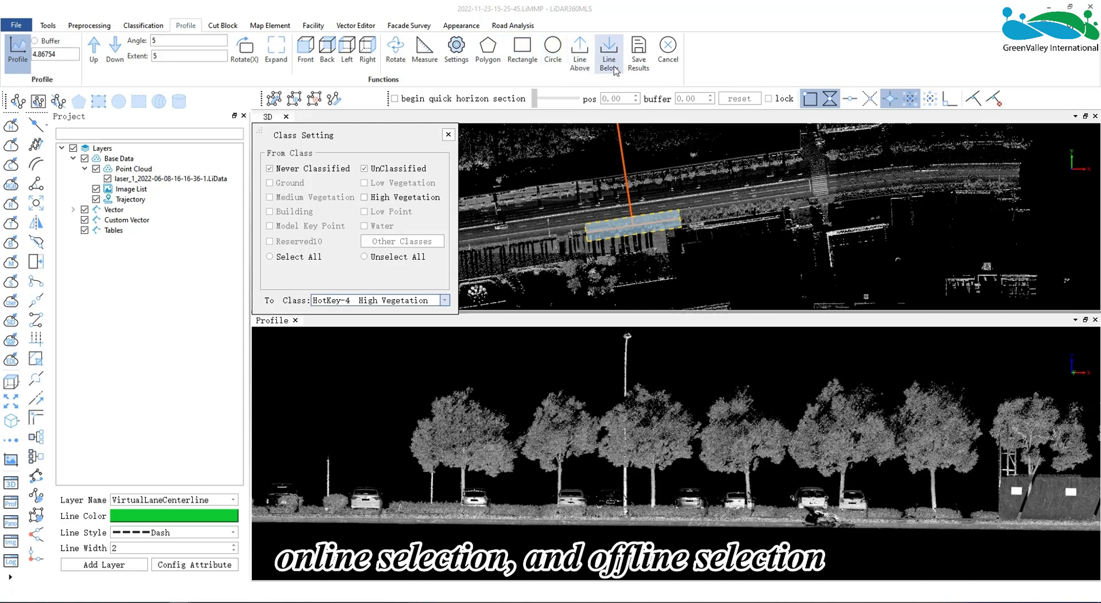
Classify the first large tree of the profile as high vegetation with a polygon selection around its crown.
click(494, 59)
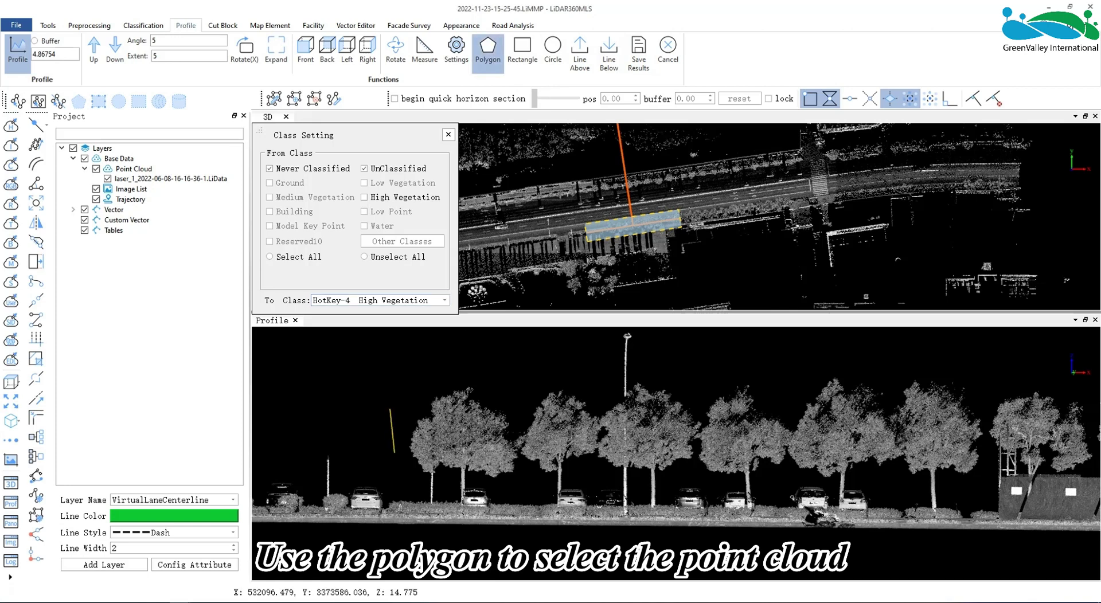
click(395, 454)
click(524, 479)
click(510, 404)
click(401, 367)
right_click(402, 367)
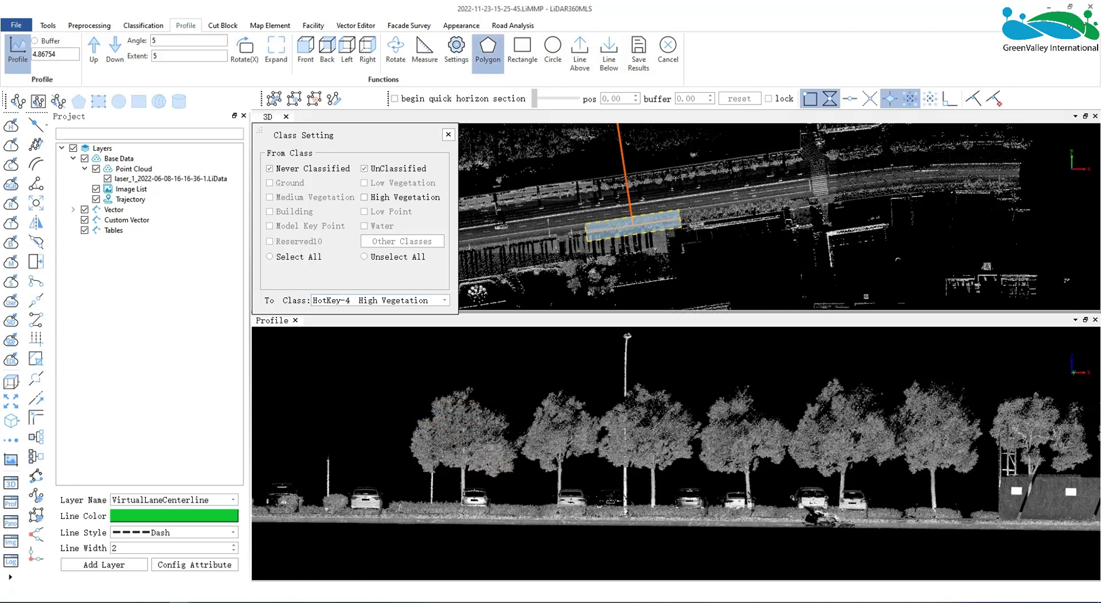
Draw further polygon selections over the crowns farther along the tree row to classify them as high vegetation.
click(608, 418)
click(647, 350)
click(676, 370)
right_click(652, 430)
click(702, 443)
click(696, 380)
right_click(772, 432)
Display the point cloud by classification, undo the last polygon classification and cancel all remaining temporary ones.
click(11, 166)
click(727, 437)
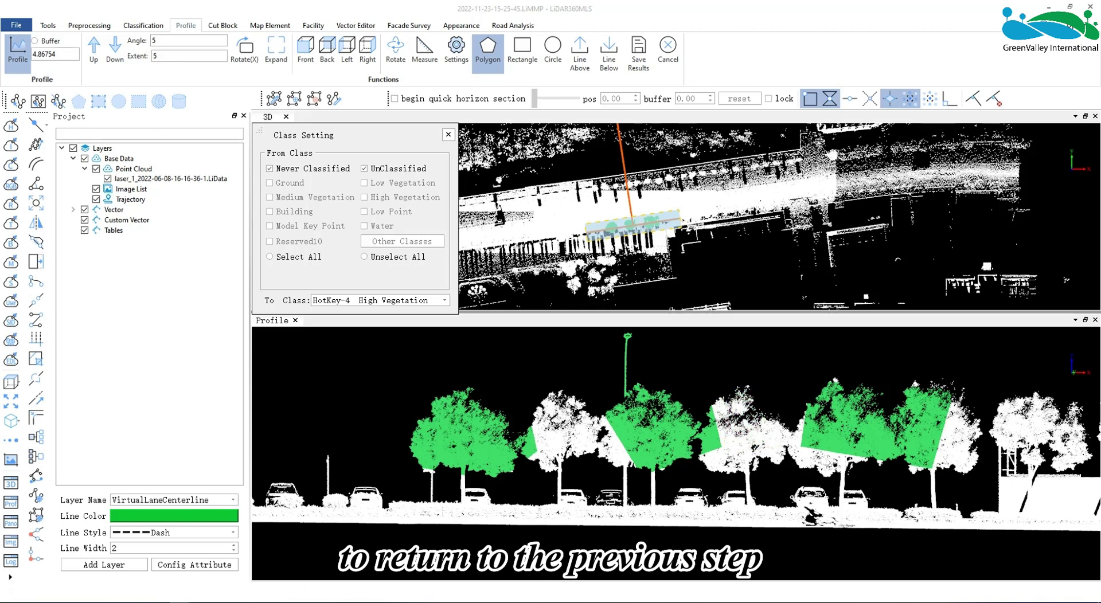
key(ctrl+z)
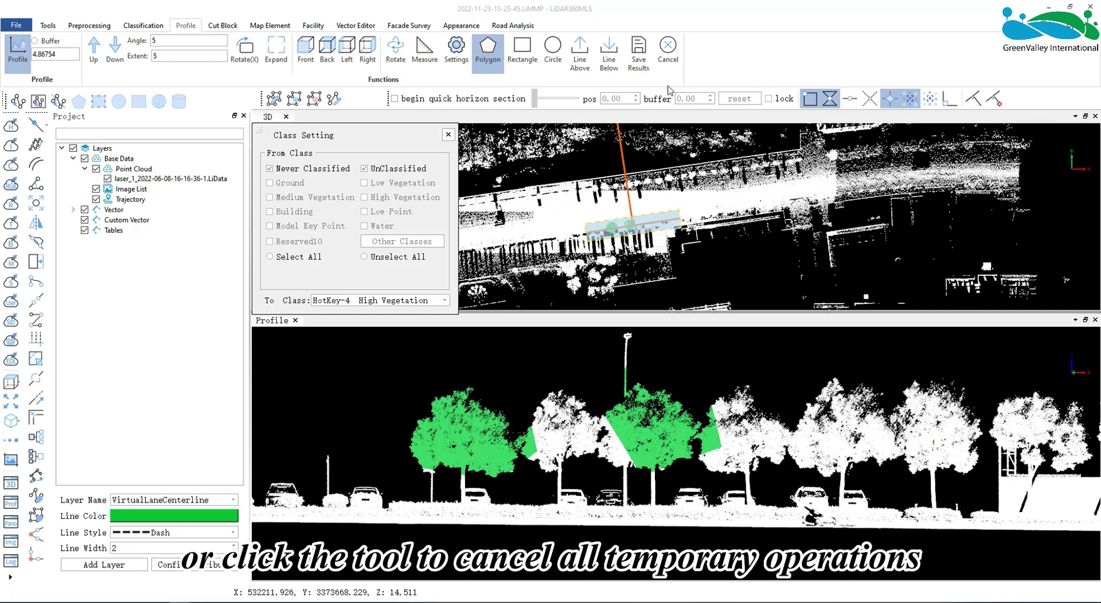
click(667, 56)
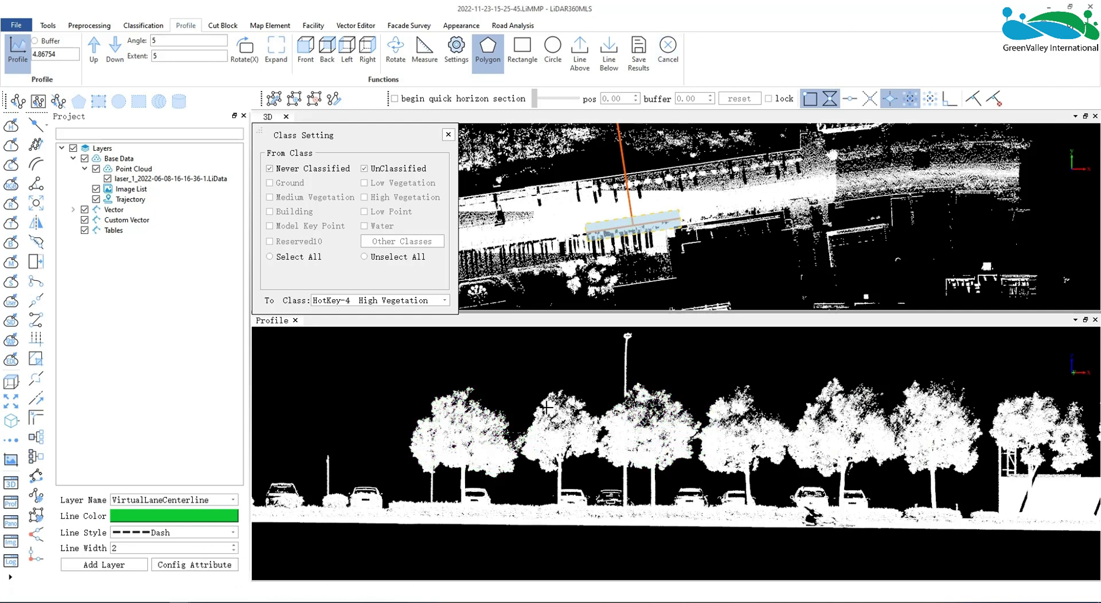
Classify the first two large trees of the profile as high vegetation with one polygon each, and save the classification results.
click(413, 476)
click(523, 482)
click(522, 379)
right_click(522, 379)
click(520, 397)
click(517, 485)
click(596, 485)
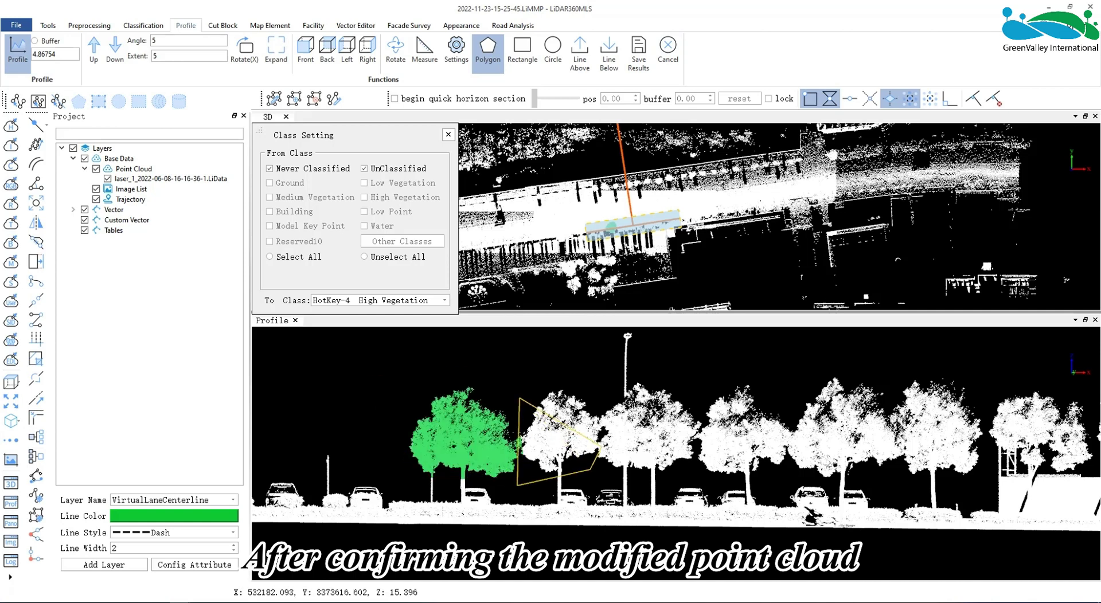
right_click(601, 396)
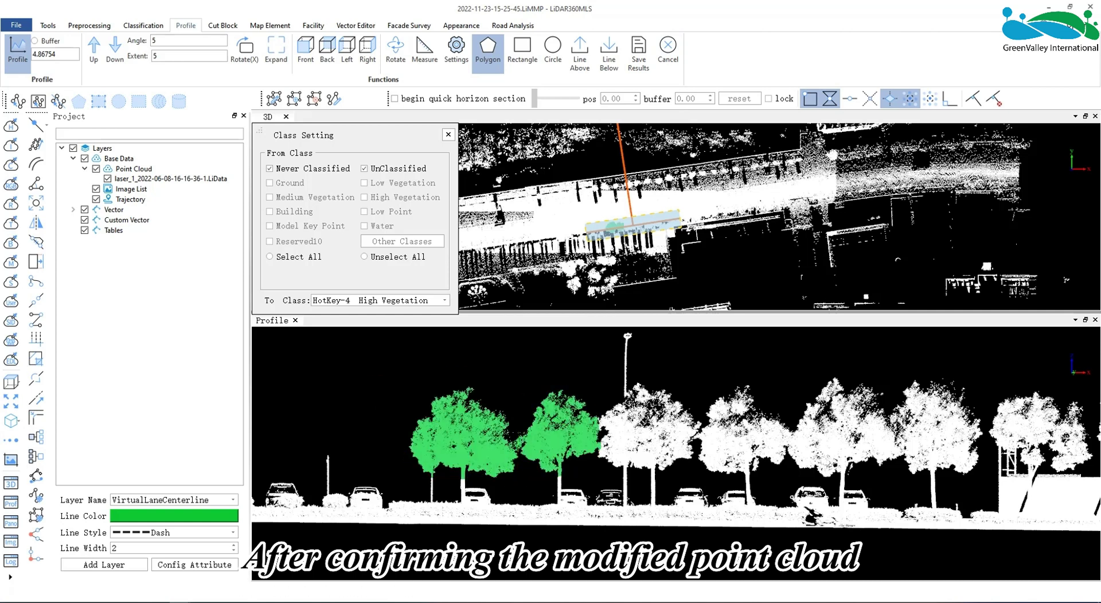
click(638, 61)
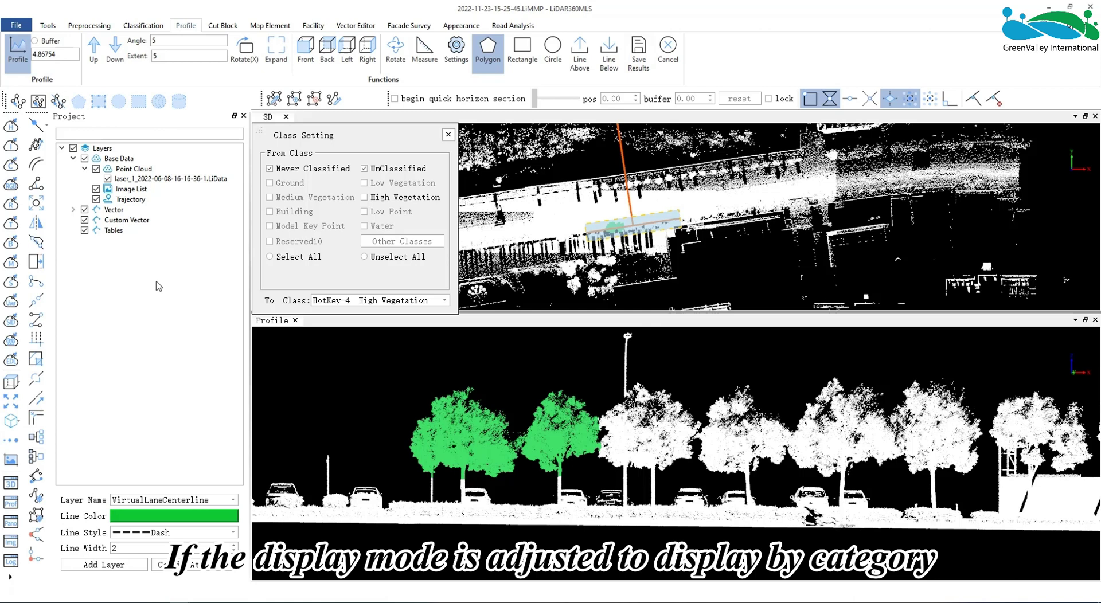
Review the classes and colors in the display-by-classification settings and close them without changes.
click(11, 164)
drag(626, 308, 571, 259)
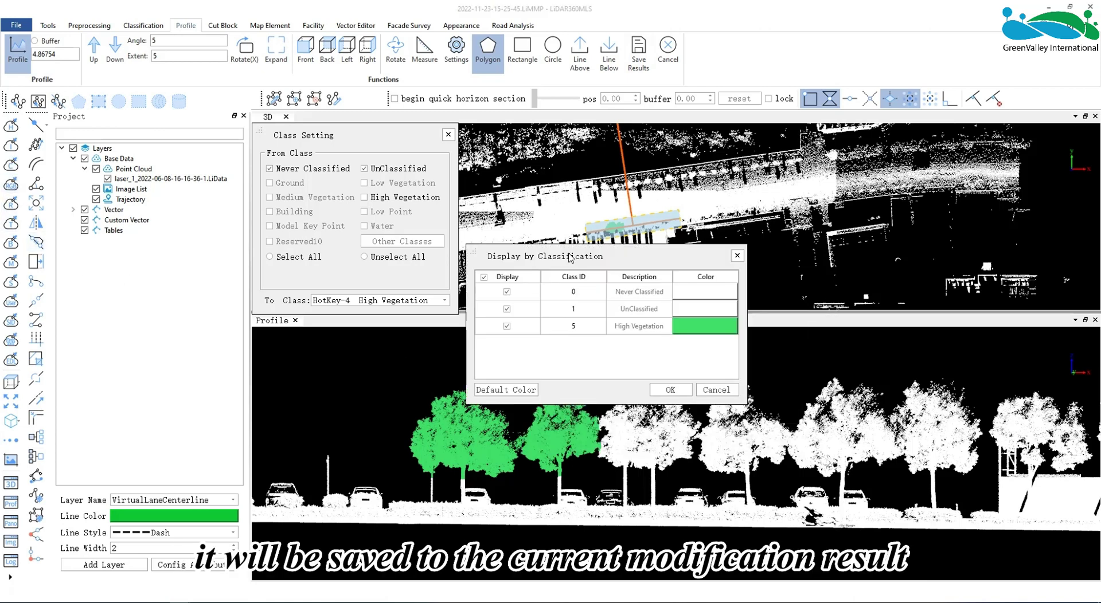
click(737, 256)
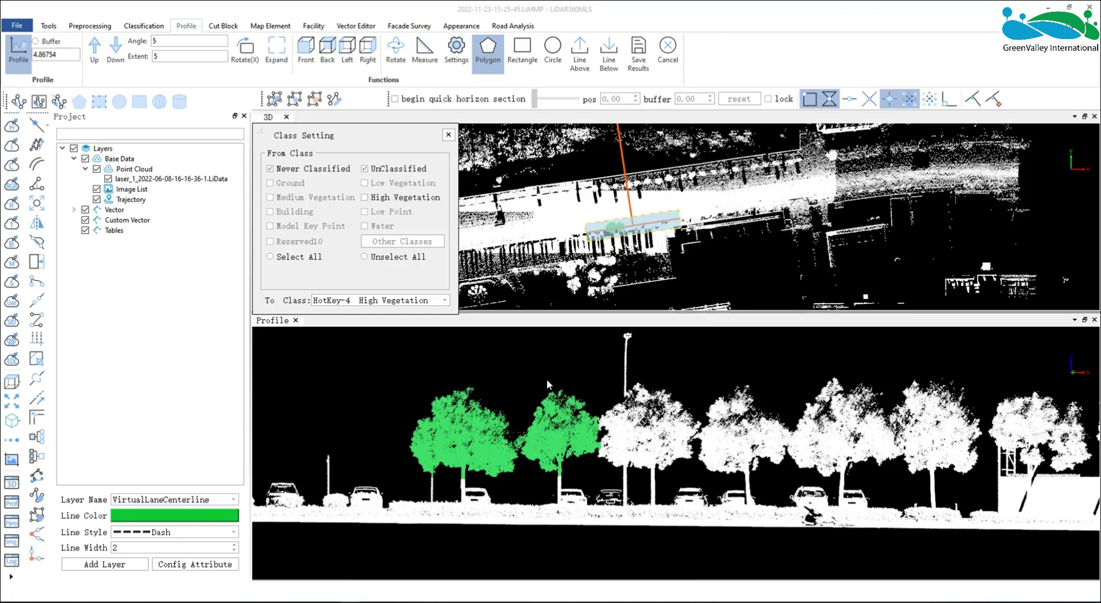